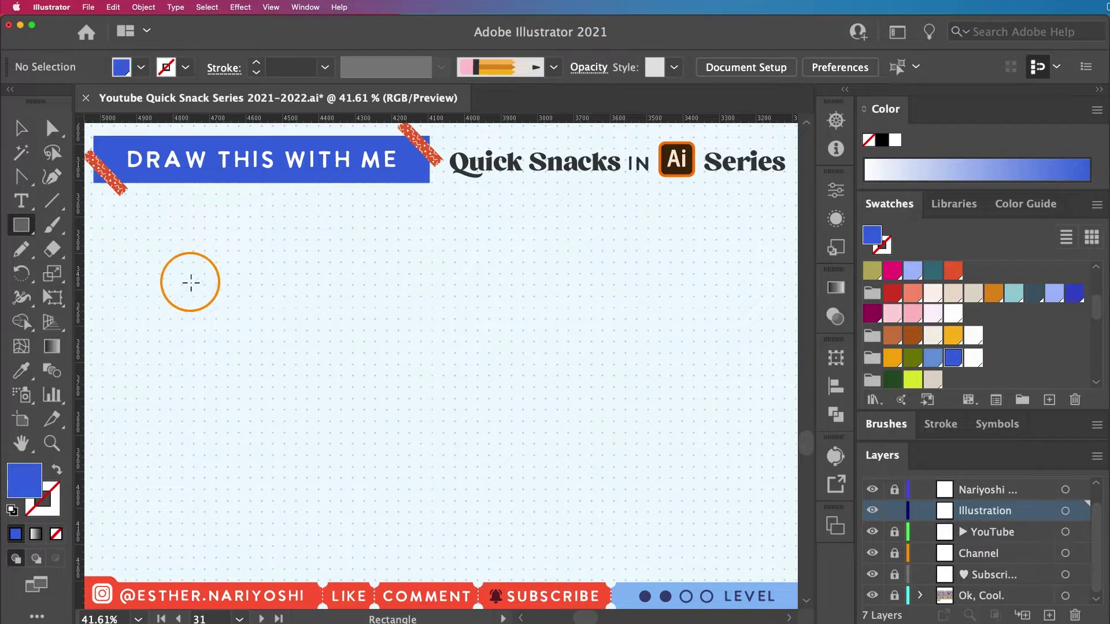
Draw a large blue rectangle across the artboard and bring up the Gradient panel
mouse_move(198, 264)
mouse_down()
mouse_move(639, 527)
mouse_move(653, 495)
mouse_move(688, 486)
mouse_up()
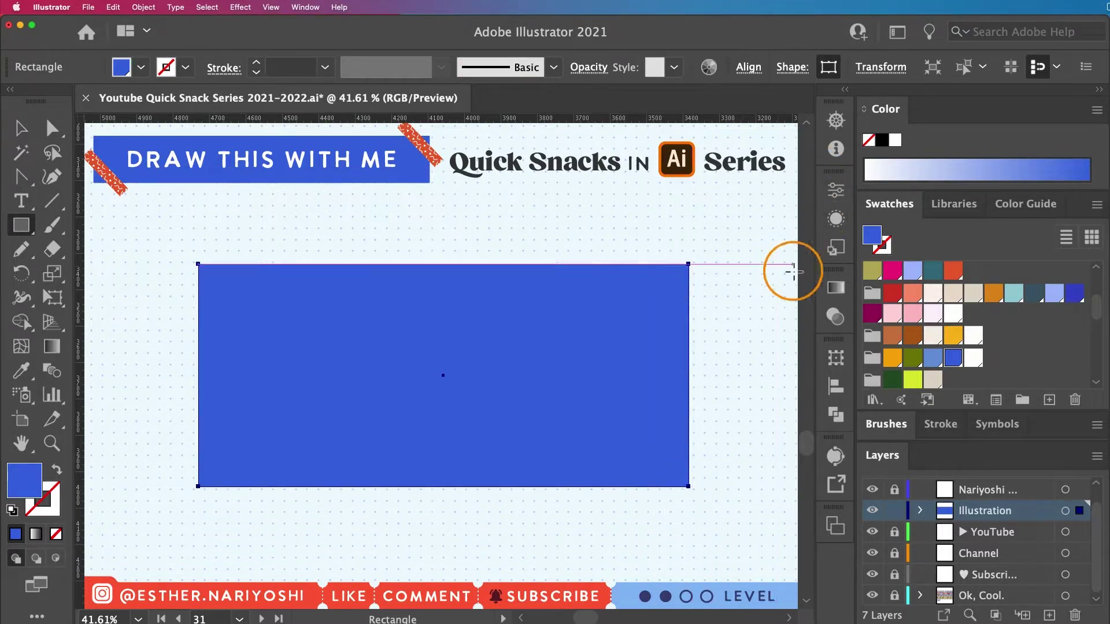
key(v)
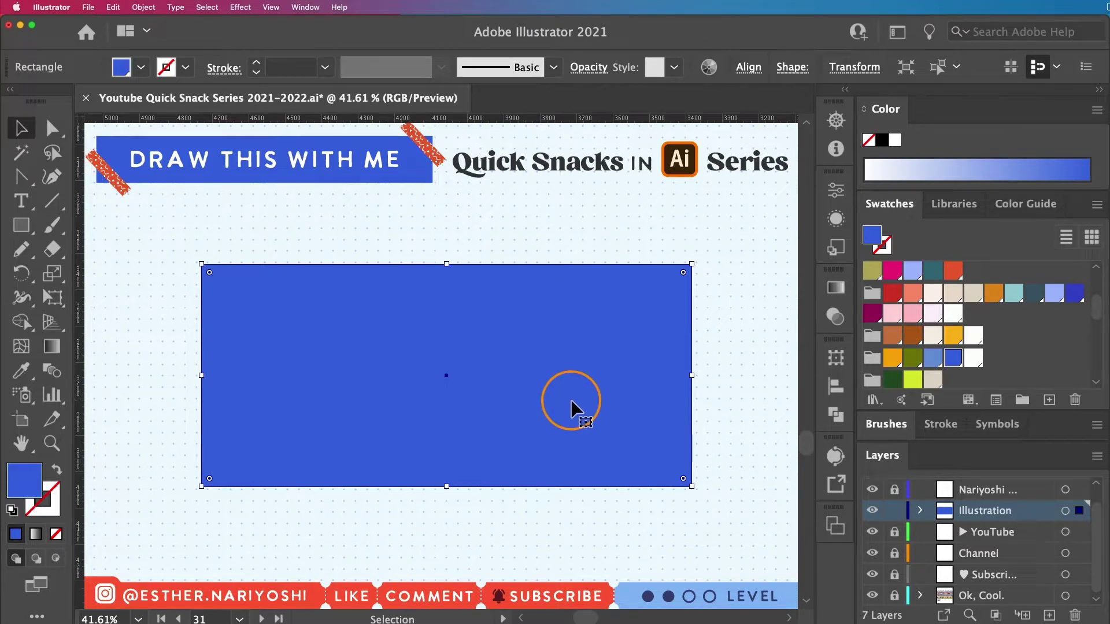
key(g)
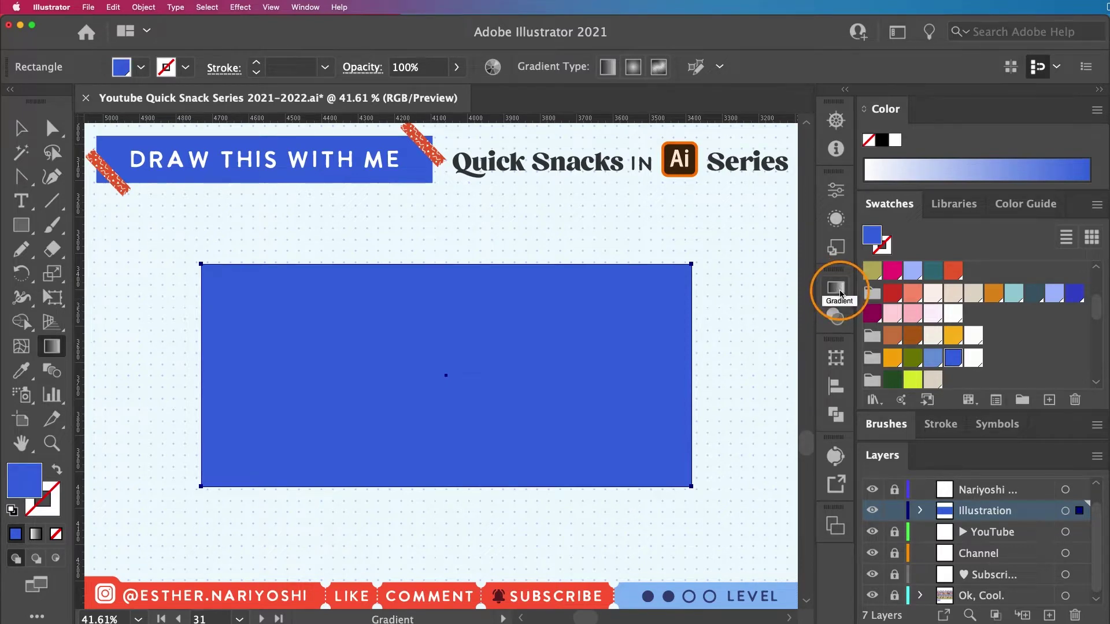
key(v)
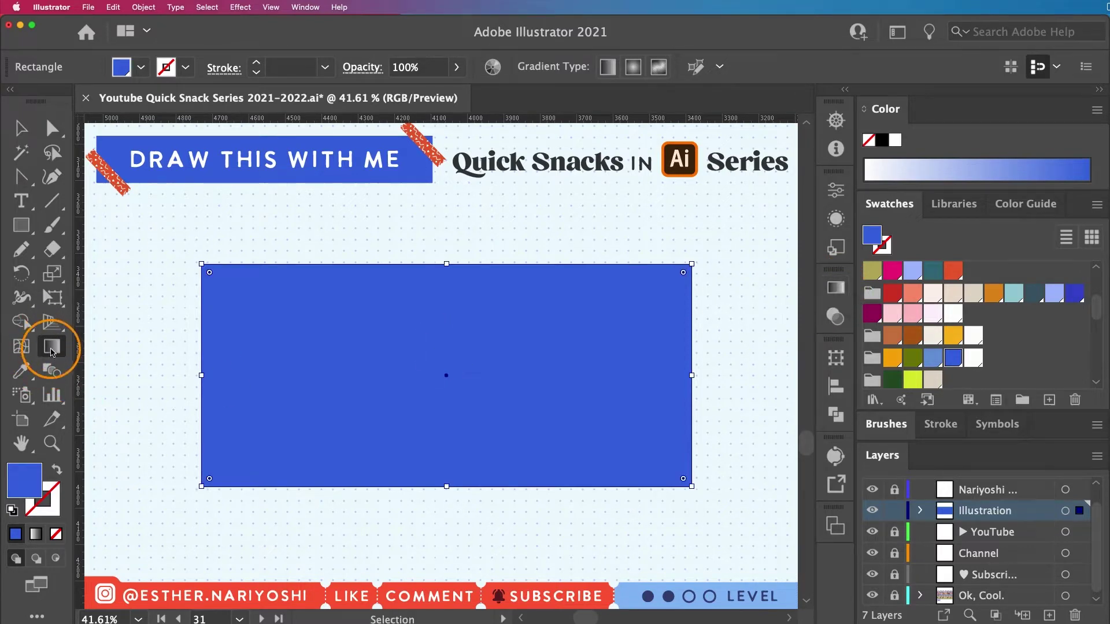
double_click(51, 347)
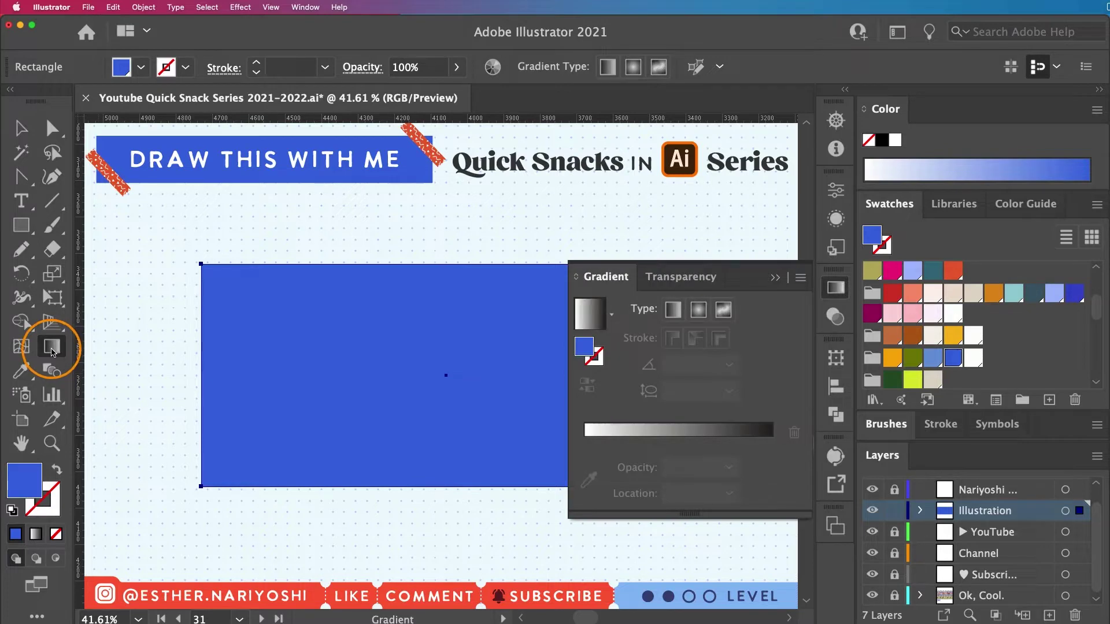
Apply the white-to-black gradient to the rectangle and set its angle to -90°
click(697, 430)
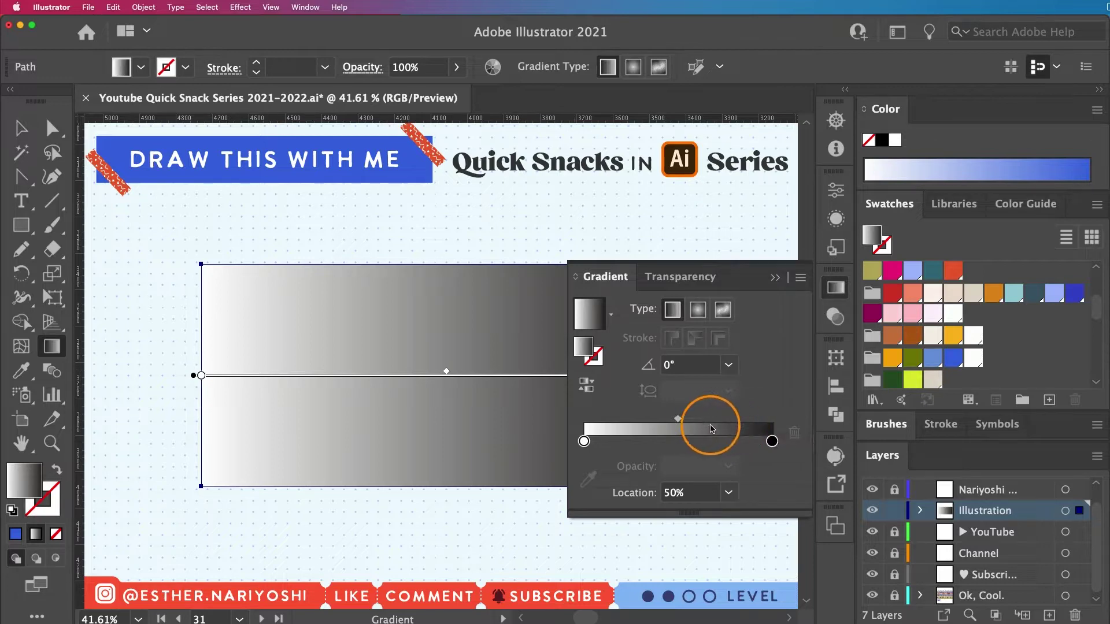
click(681, 367)
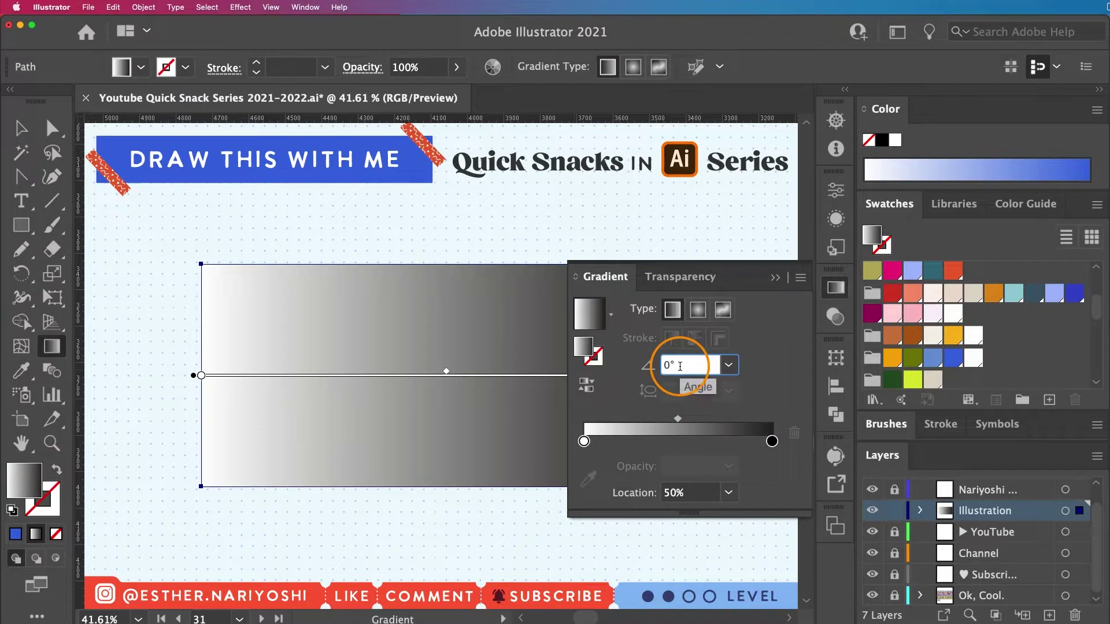
double_click(681, 366)
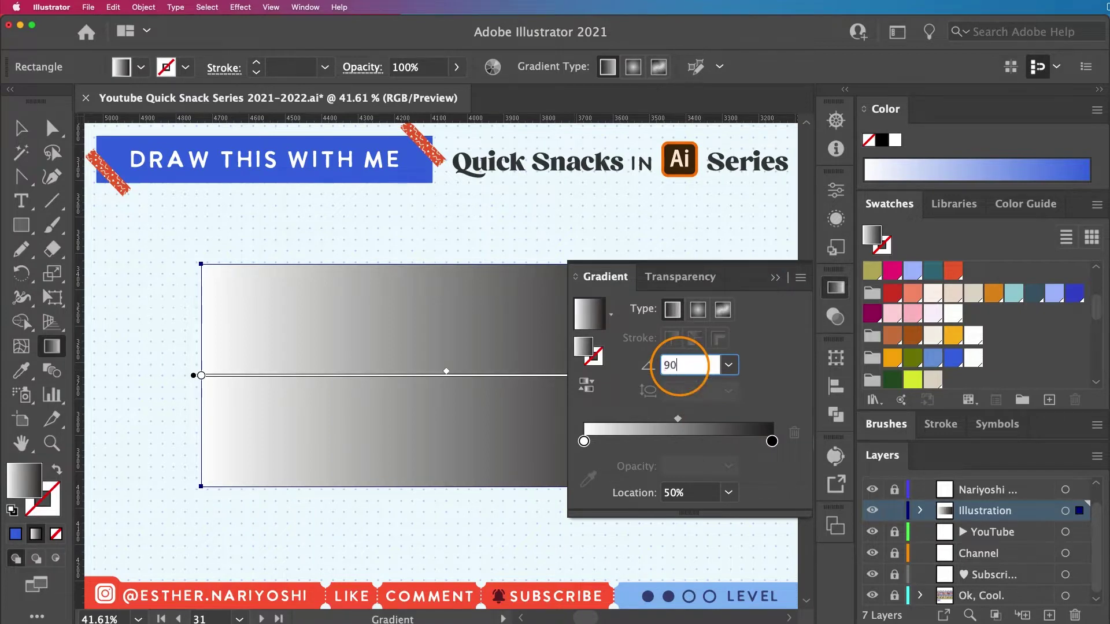
text(90)
key(Tab)
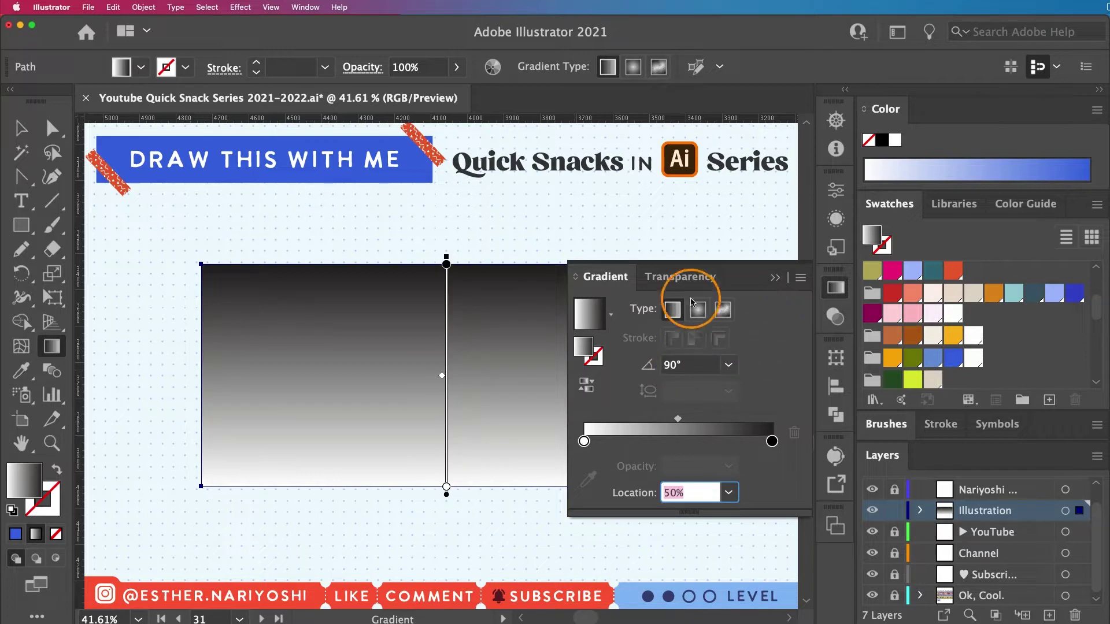
click(671, 366)
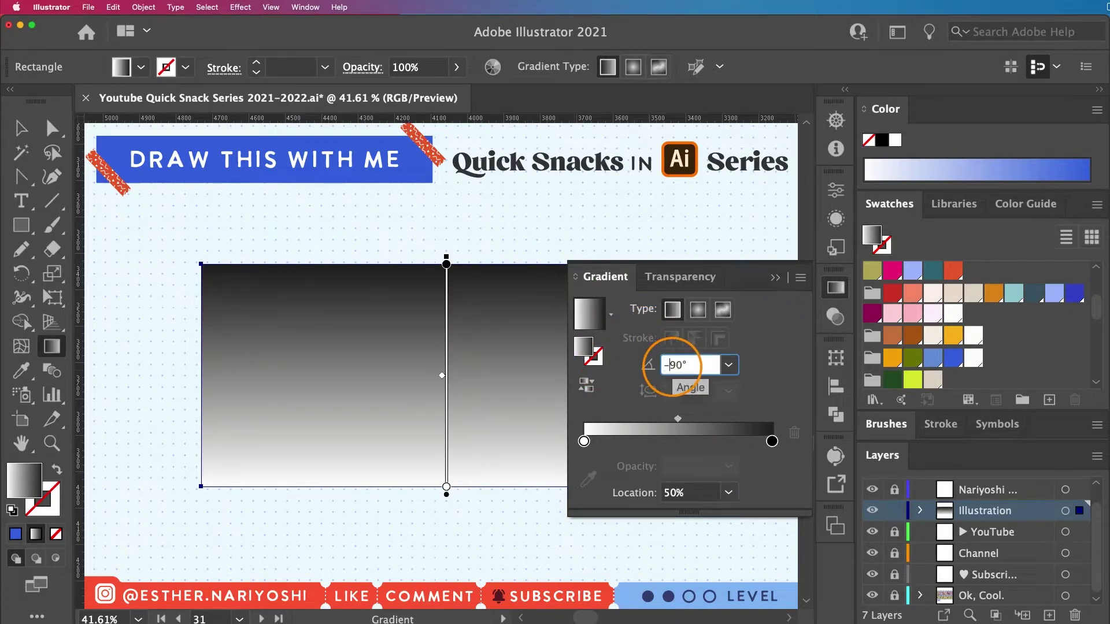
key(Tab)
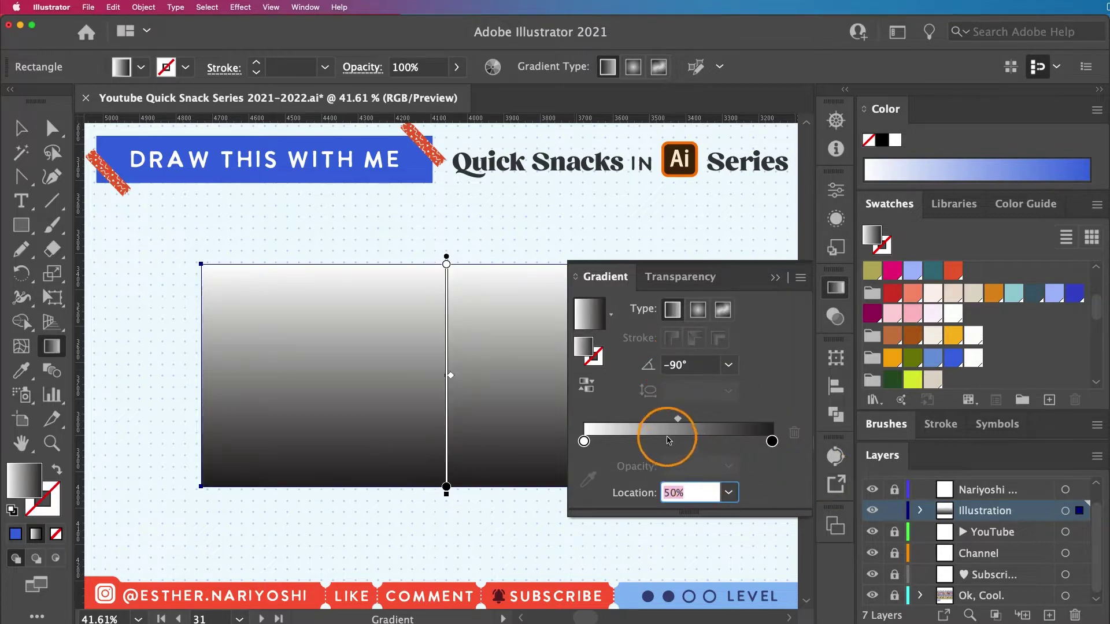
Shift the gradient midpoint toward white, move the black stop to about 82.5%, and close the panel
drag(677, 420, 650, 429)
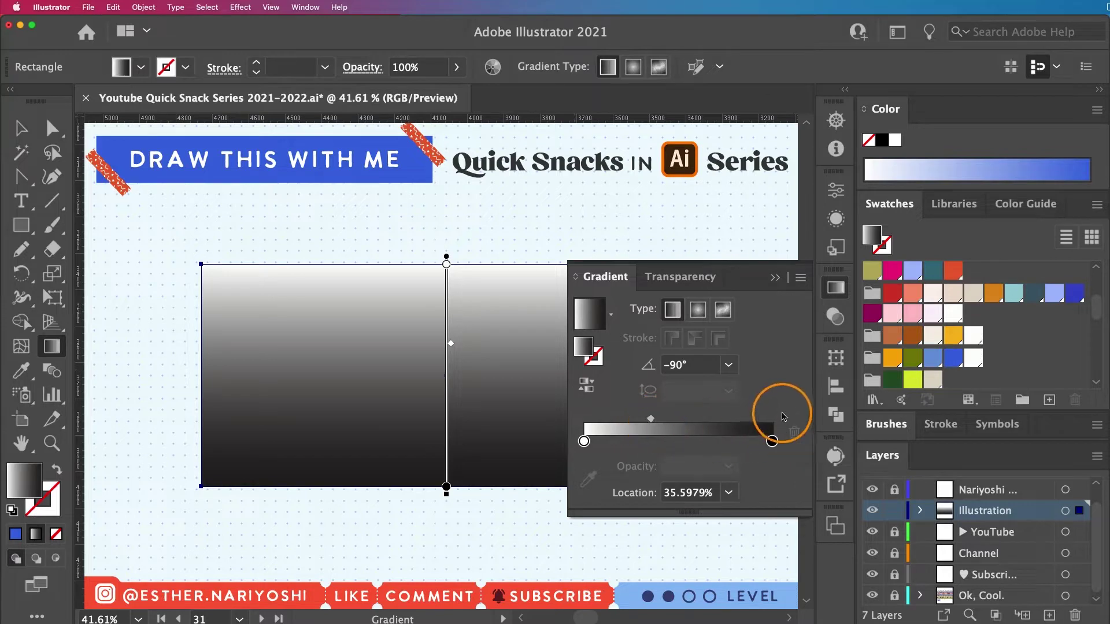
click(772, 443)
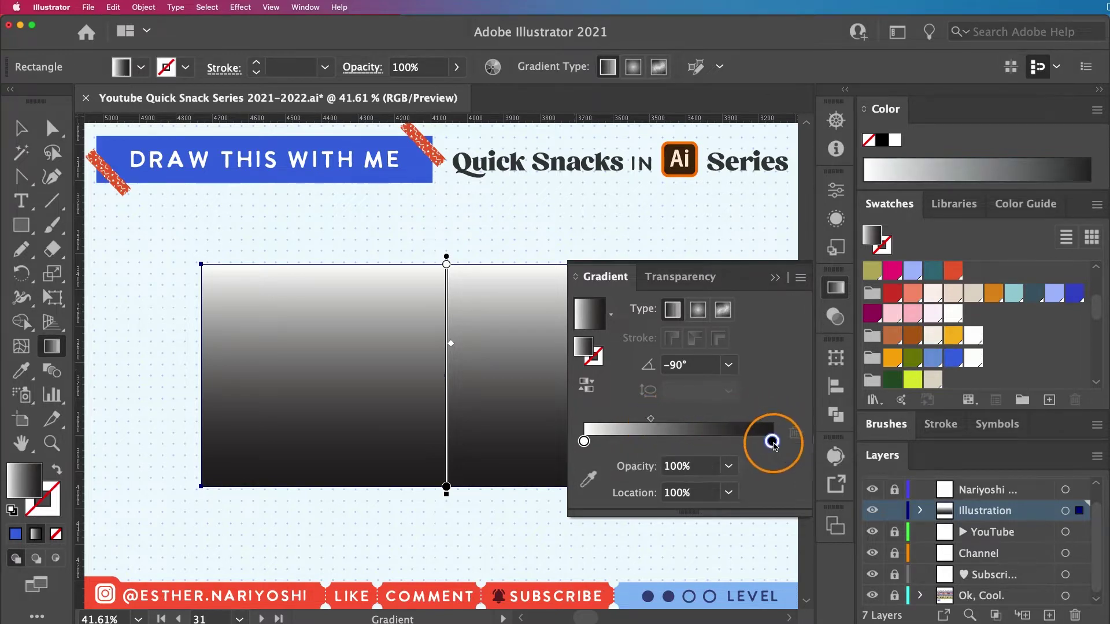
drag(775, 445, 716, 468)
click(772, 442)
drag(772, 442, 739, 442)
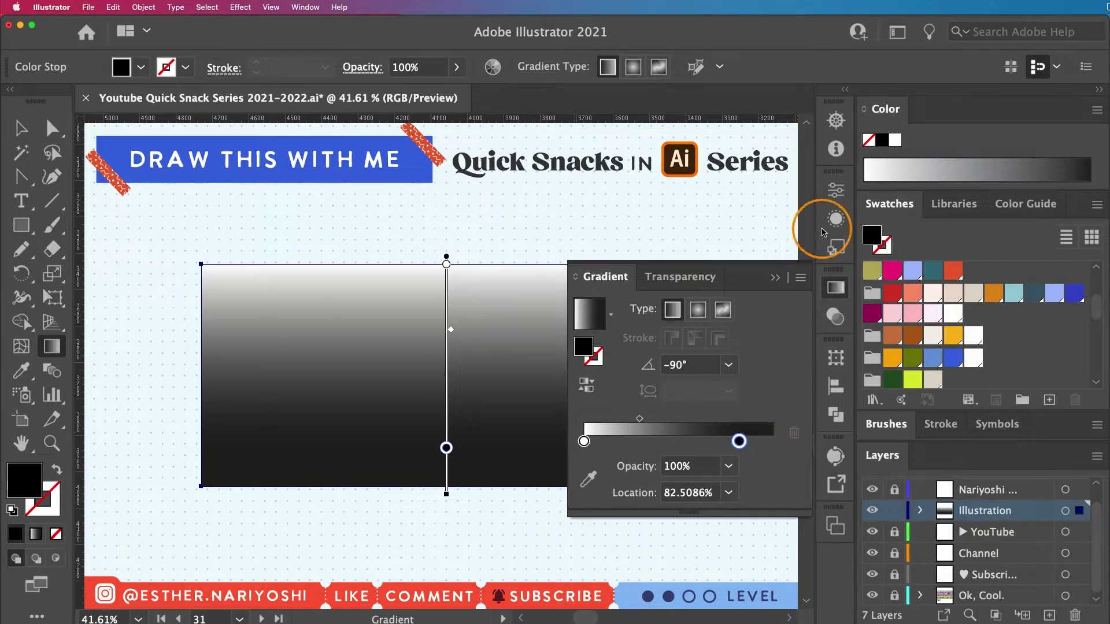
click(775, 277)
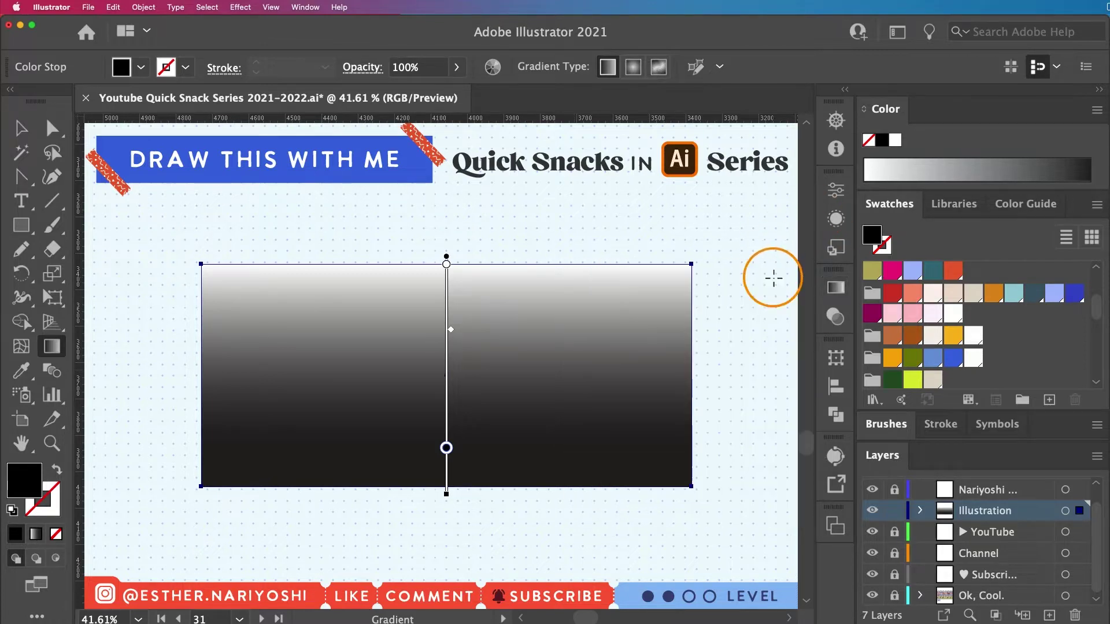
key(v)
click(723, 415)
Apply Effect > Texture > Grain to the rectangle and zoom the preview out to 25%
click(386, 354)
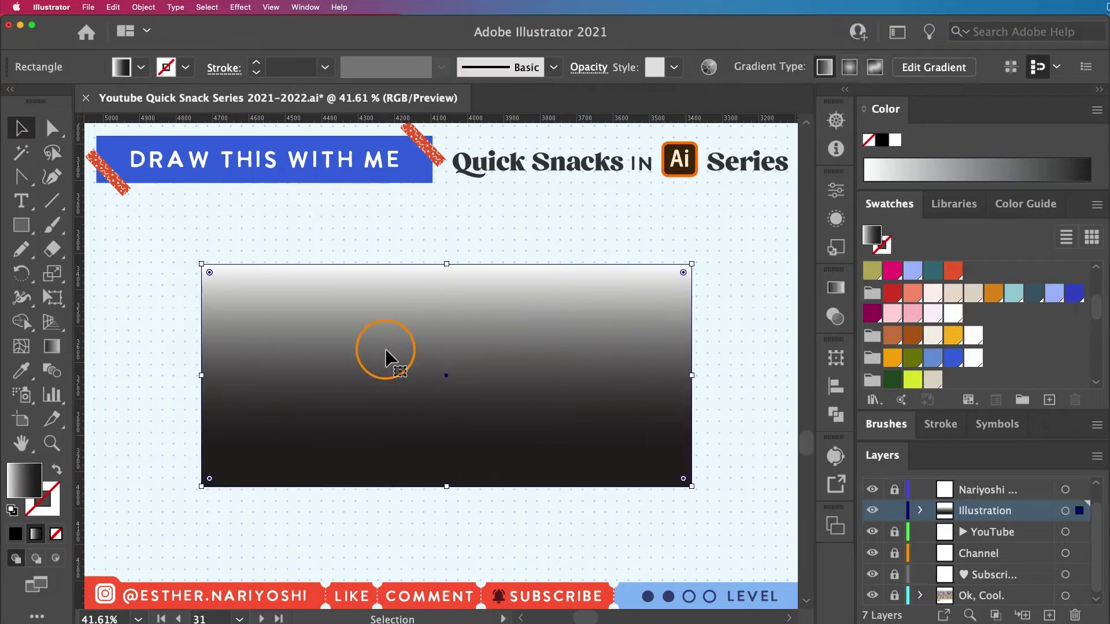
click(241, 7)
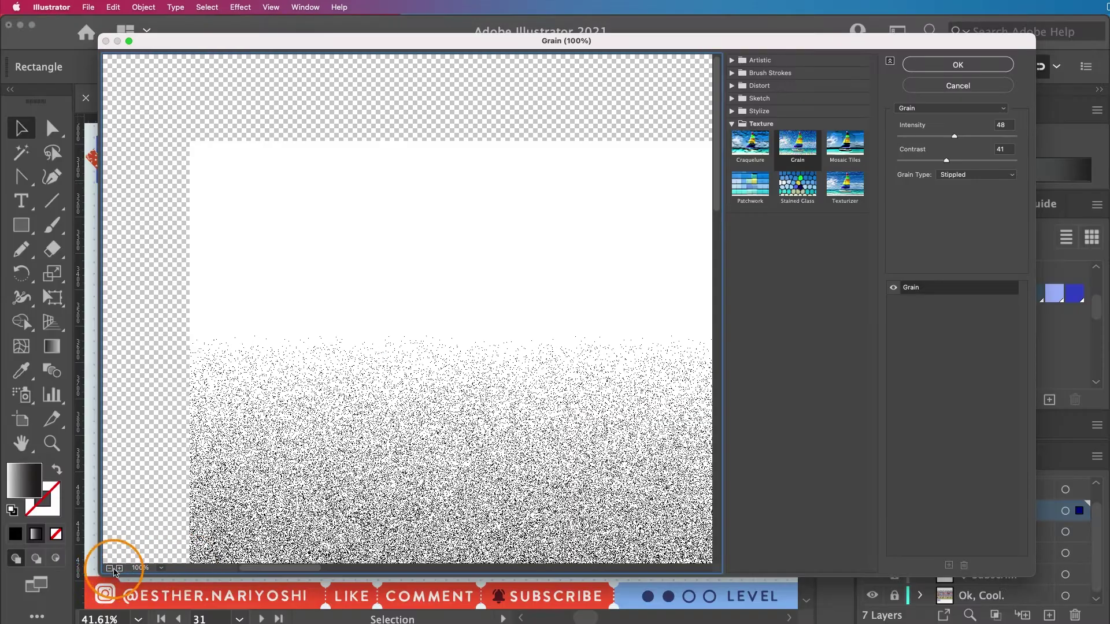
click(110, 568)
click(110, 568)
click(110, 568)
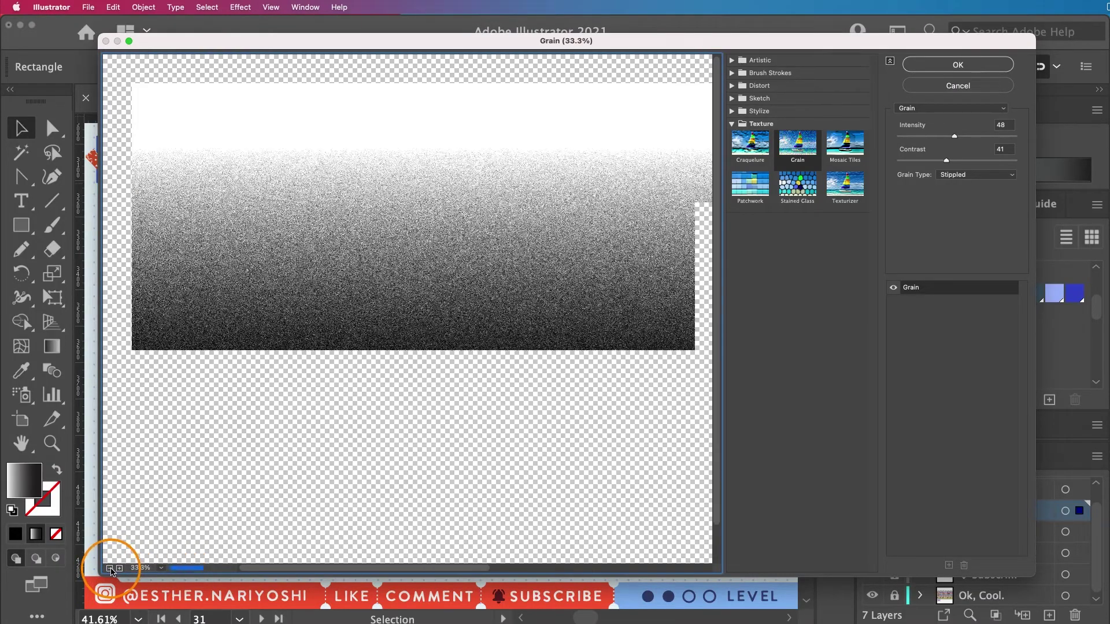
click(110, 568)
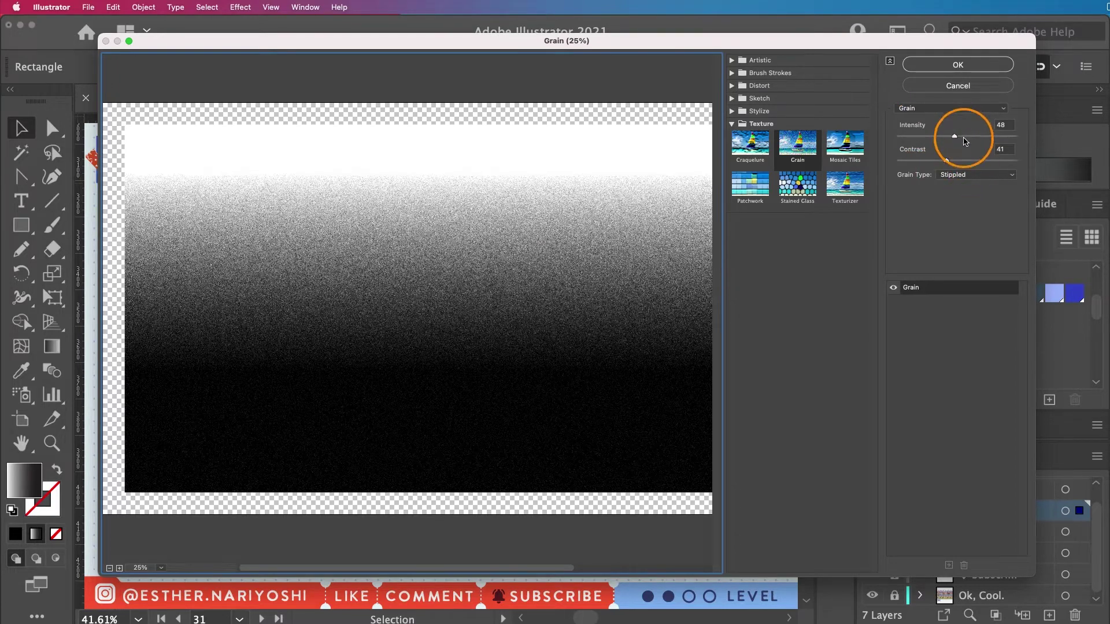
Apply Grain with Intensity 42, Contrast 25 and the Stippled grain type
drag(971, 136, 947, 138)
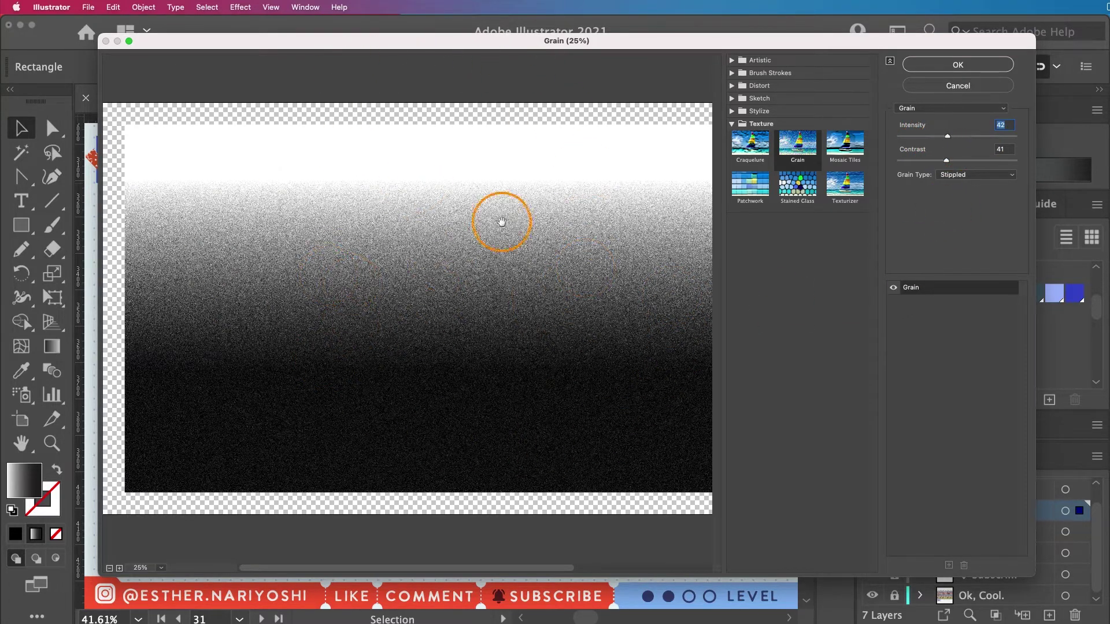
drag(946, 160, 927, 163)
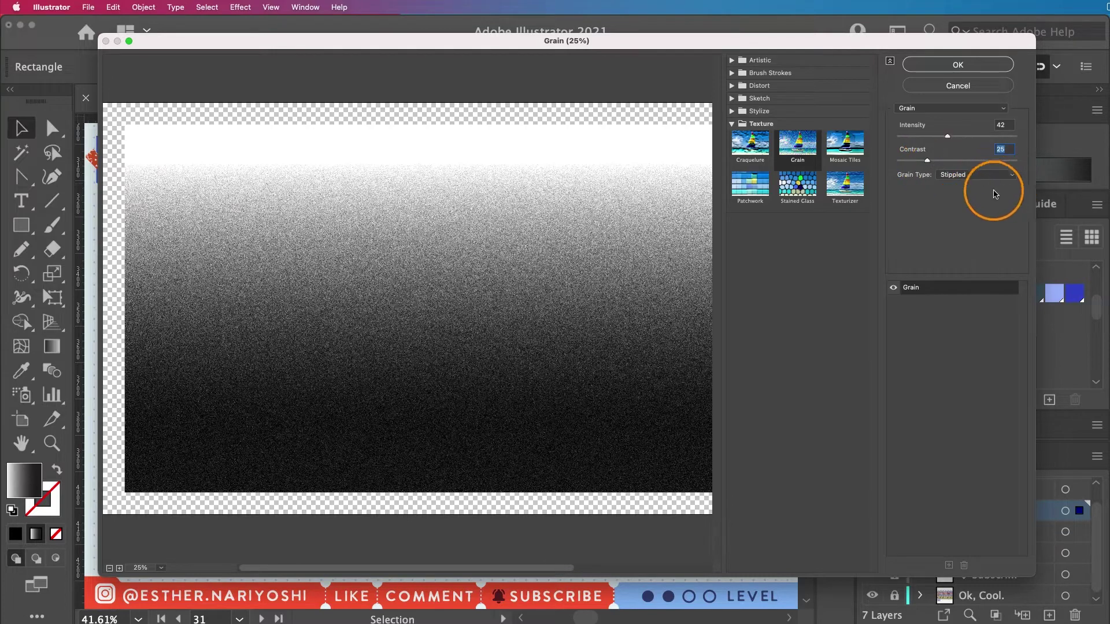
click(978, 175)
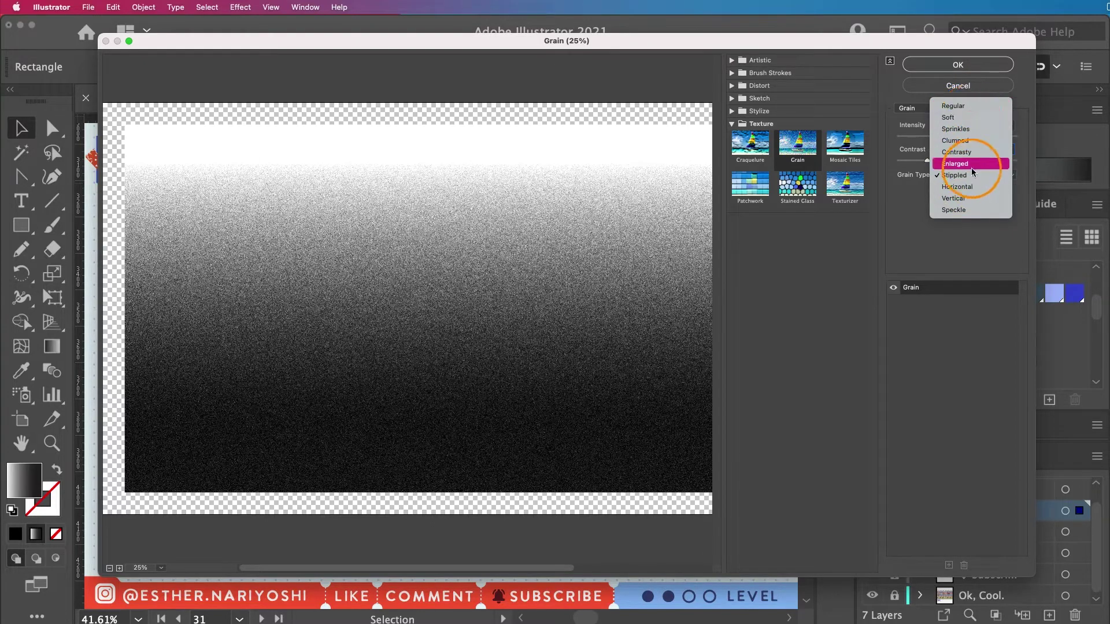
click(984, 203)
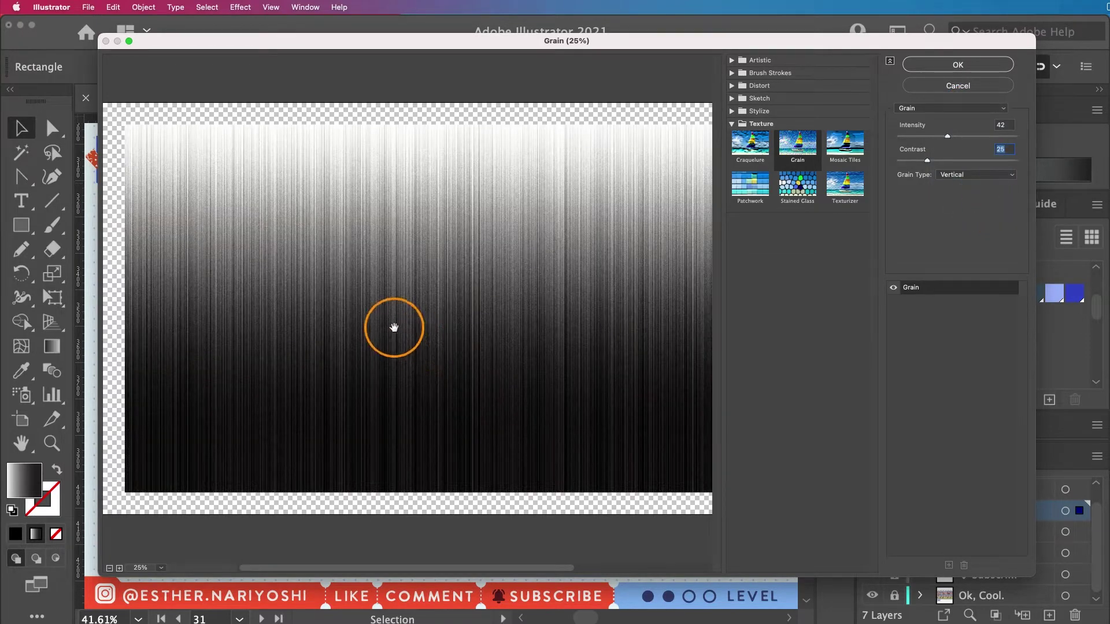
click(954, 176)
click(951, 178)
click(951, 179)
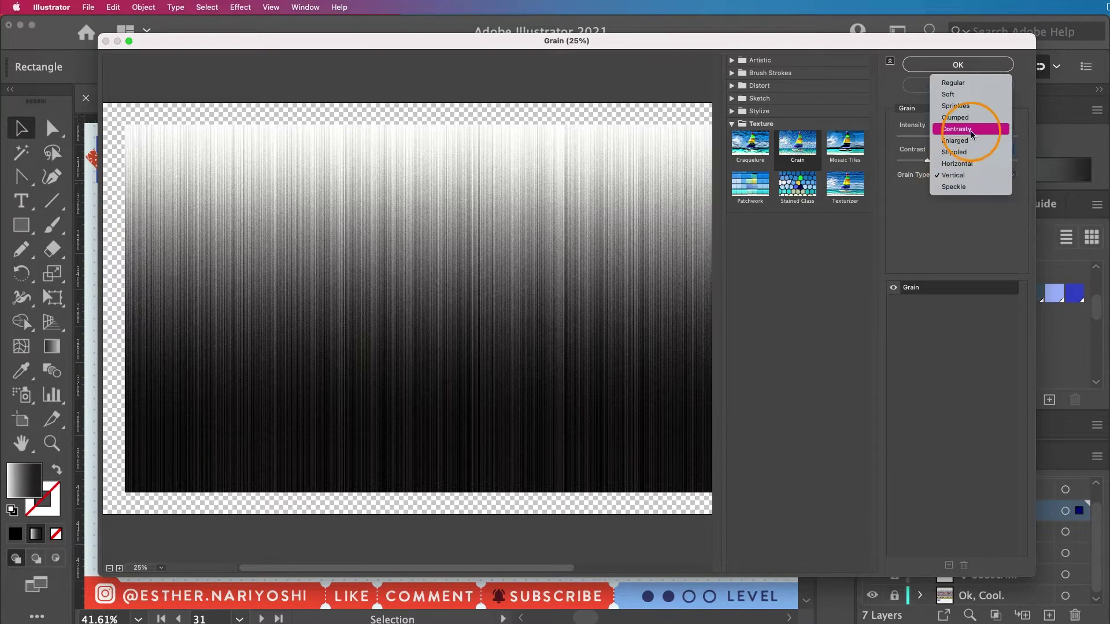
click(971, 153)
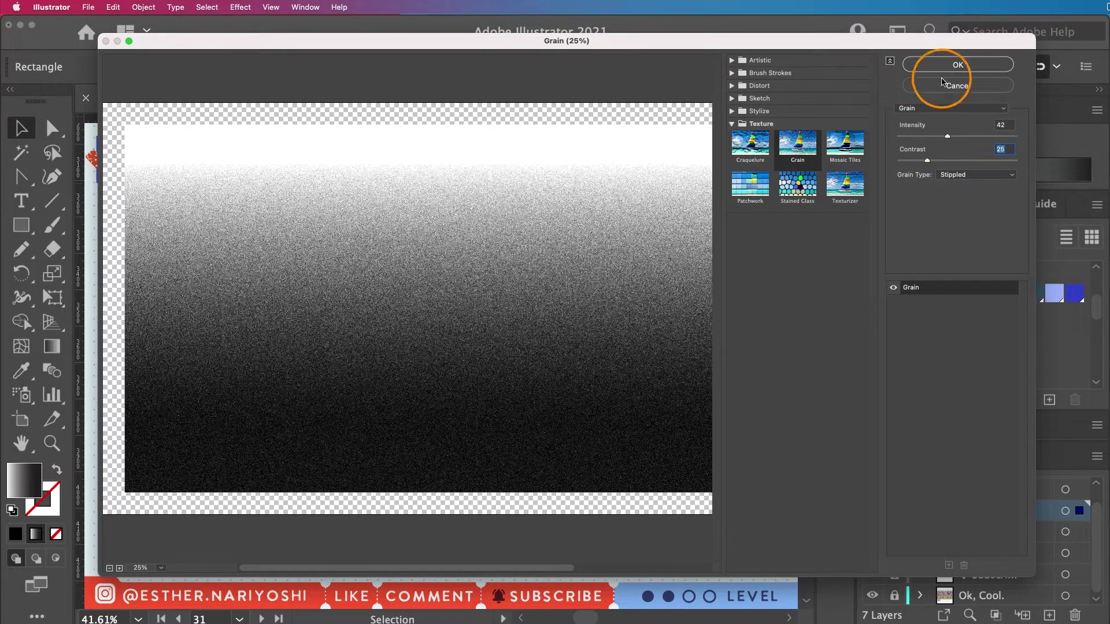
click(961, 64)
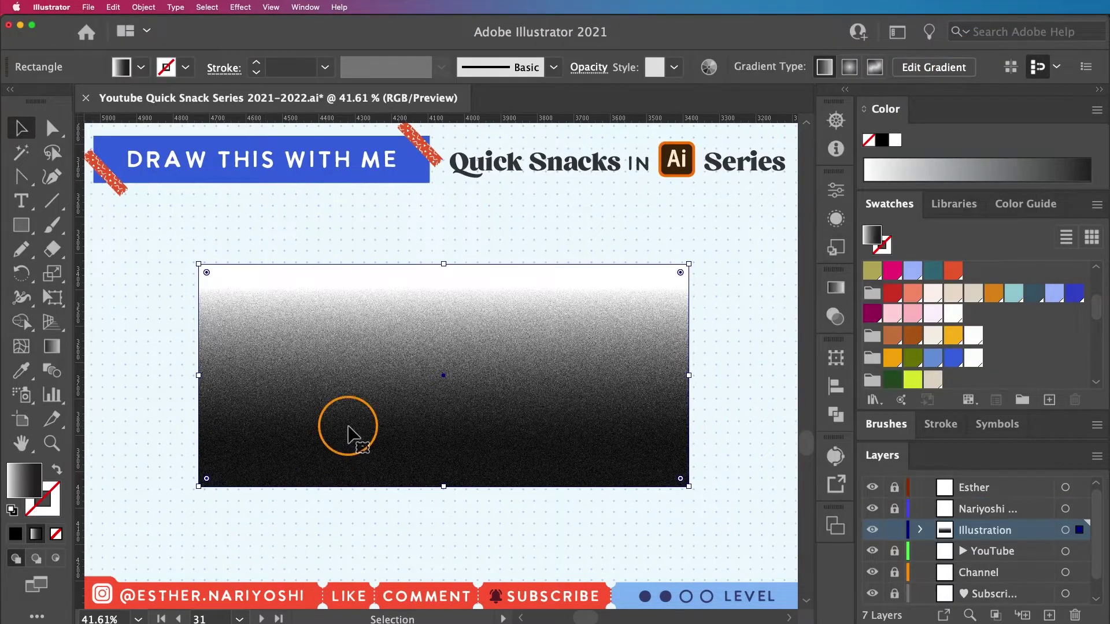
click(570, 555)
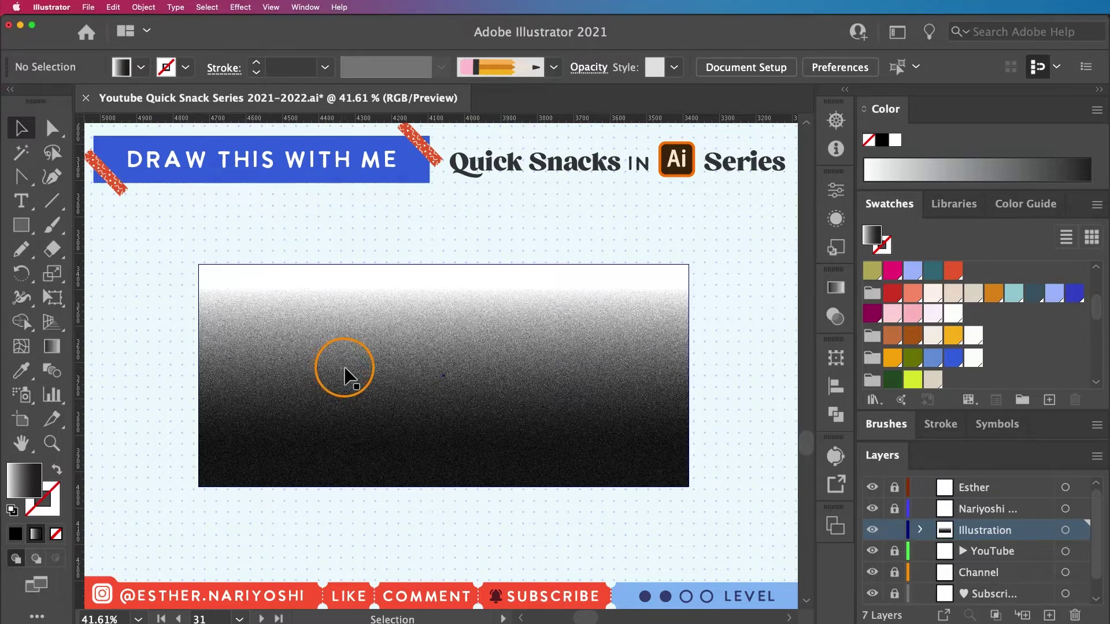
click(345, 373)
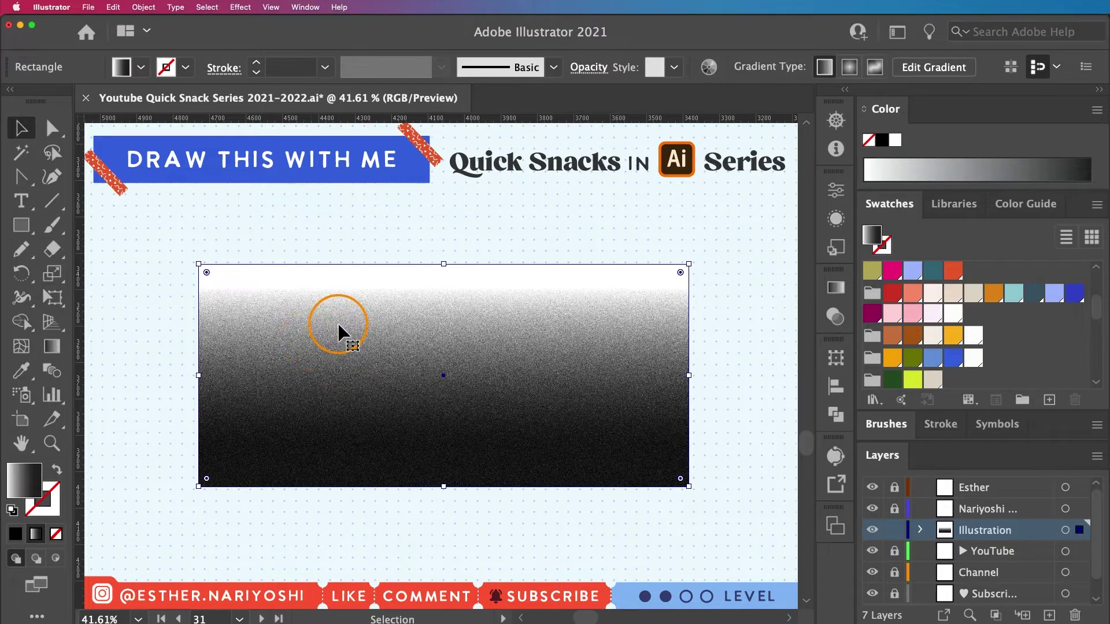
click(306, 7)
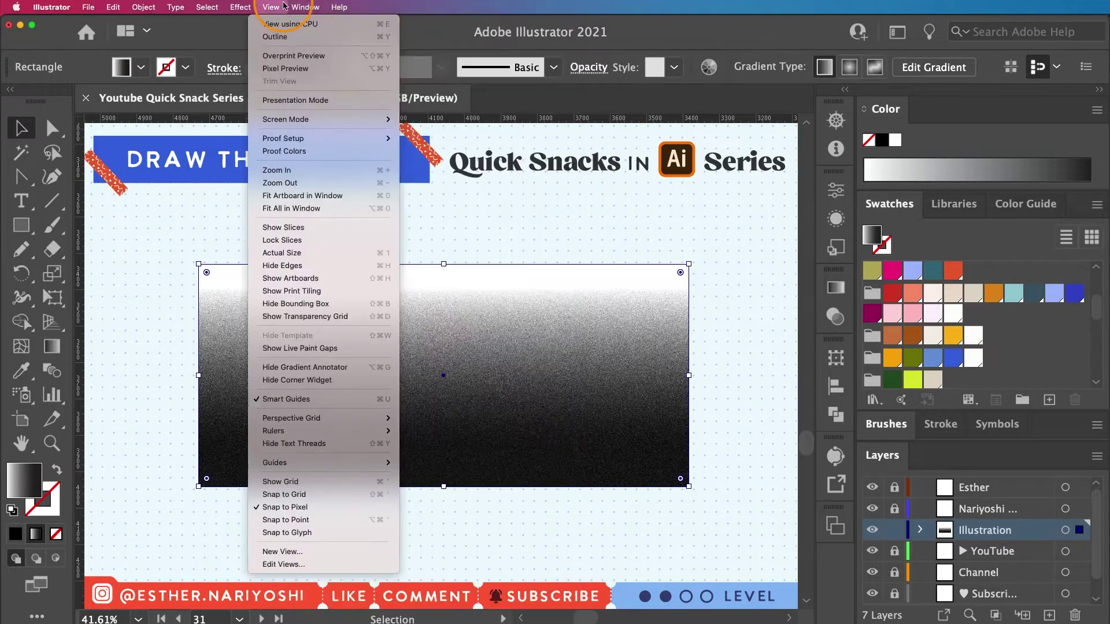
mouse_move(234, 11)
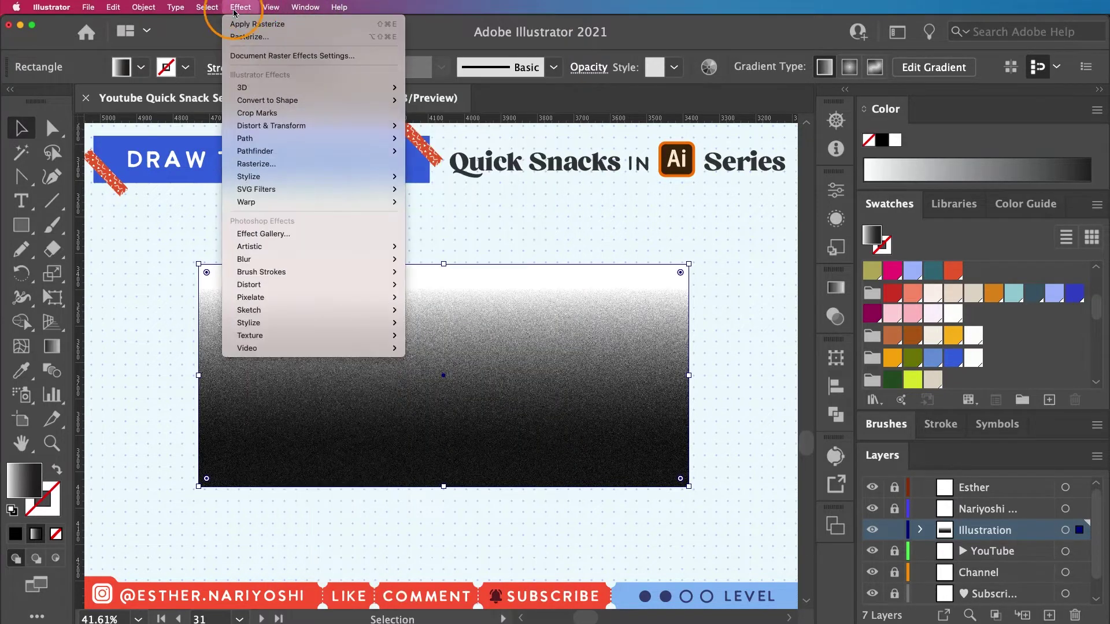
click(518, 248)
click(712, 350)
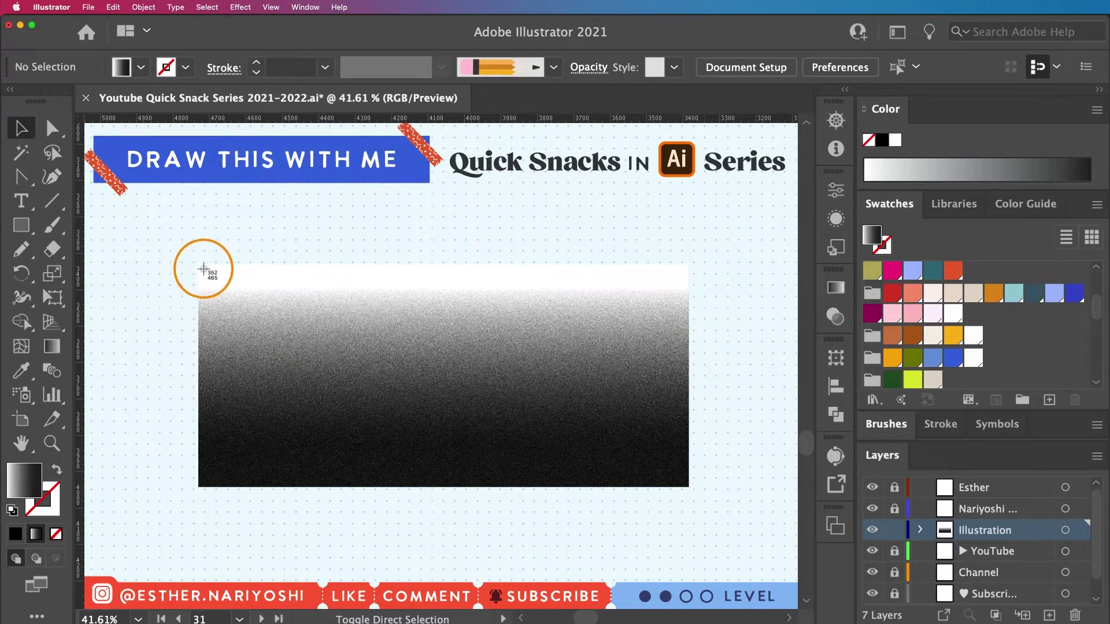
Capture the grainy rectangle as an embedded image and delete the original rectangle
drag(203, 267, 445, 264)
click(625, 446)
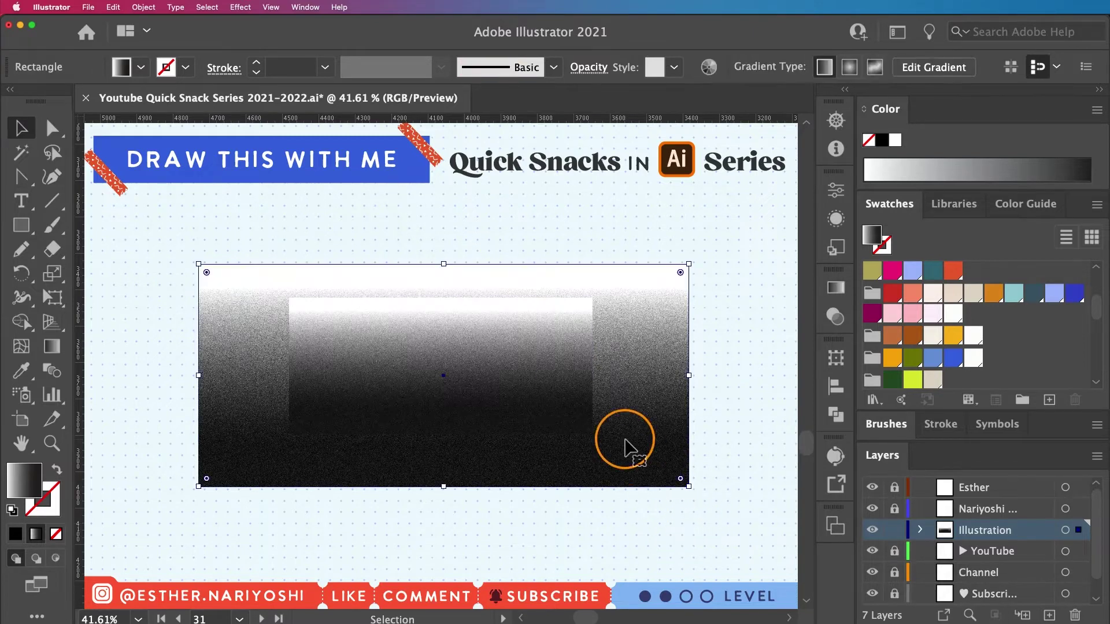
key(Delete)
Scale the embedded grain image up to about 1380.52 × 619.82 px
click(438, 379)
key(e)
drag(593, 298, 689, 255)
key(v)
click(716, 352)
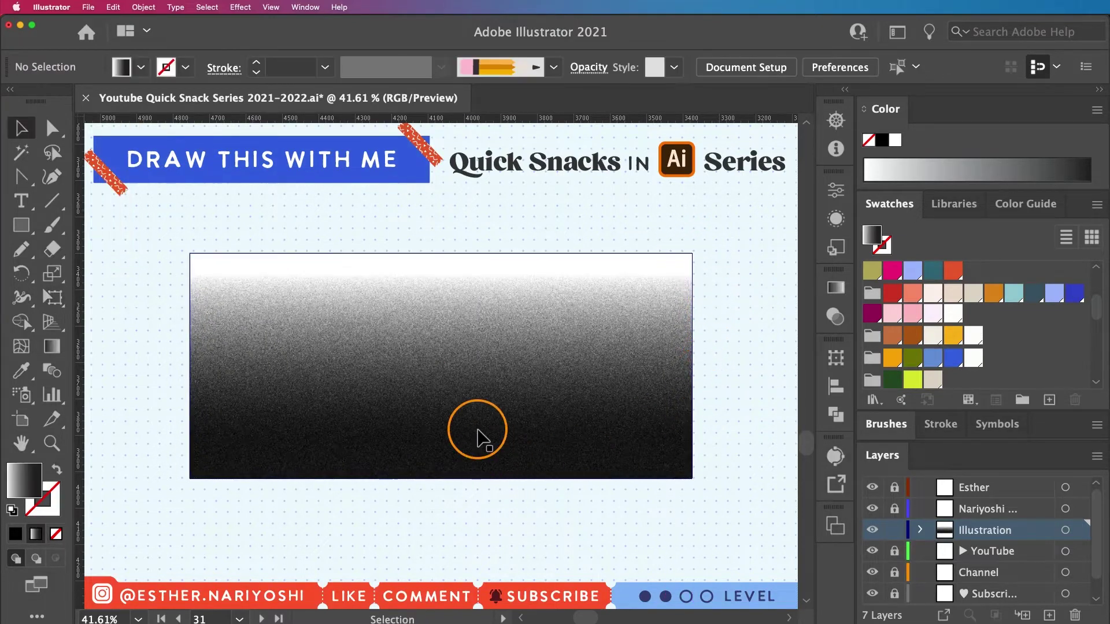
click(437, 388)
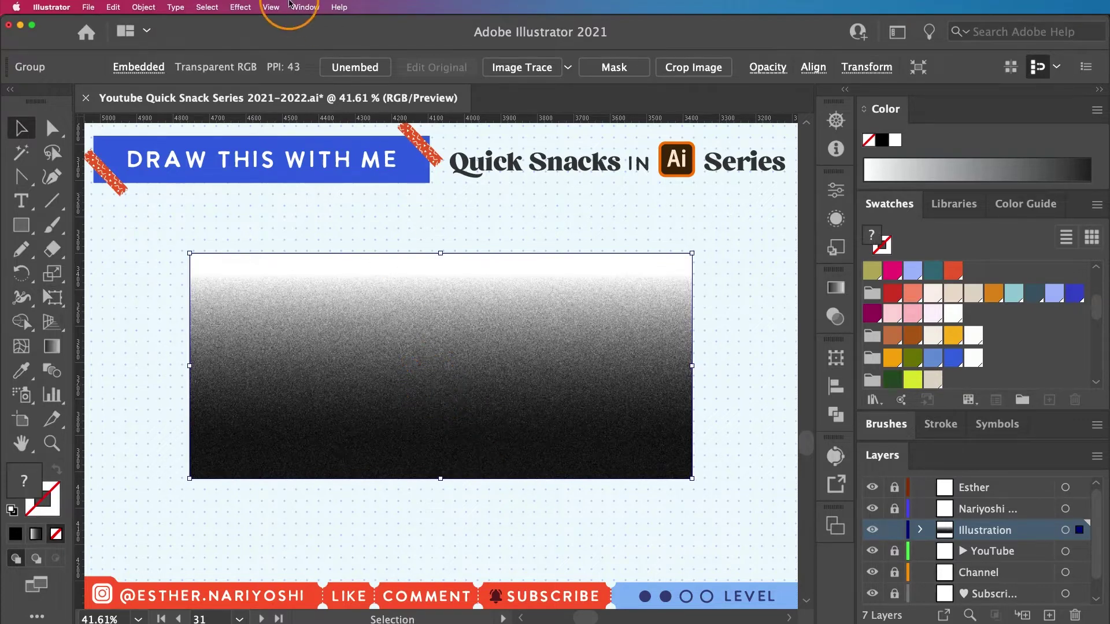
Open Image Trace for the grain image, enable Ignore White, float the panel and turn on Preview
click(305, 7)
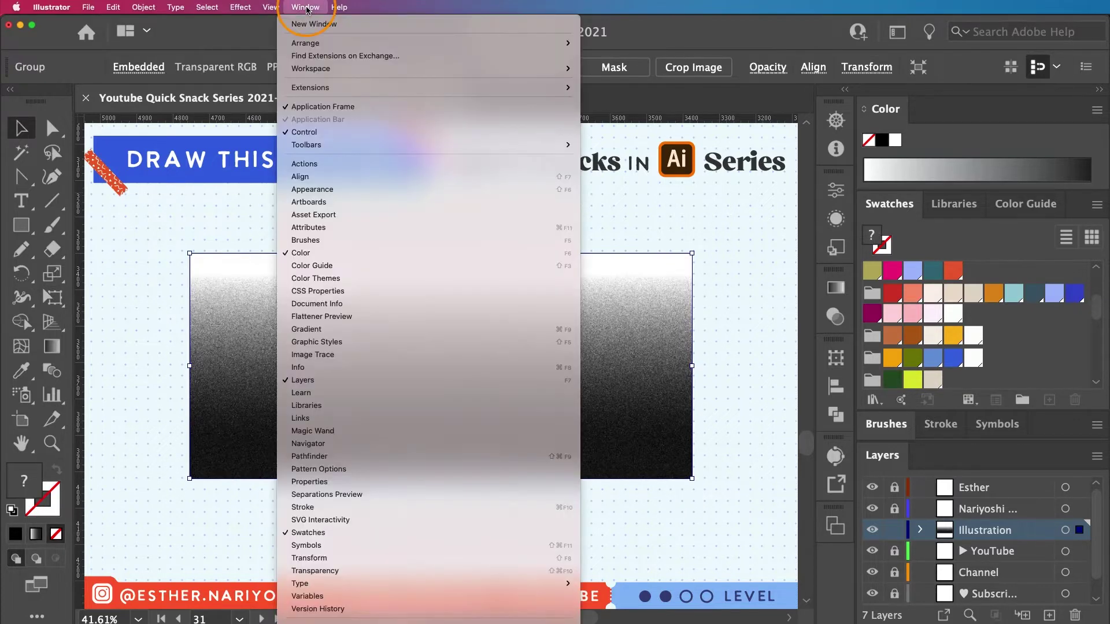
click(309, 354)
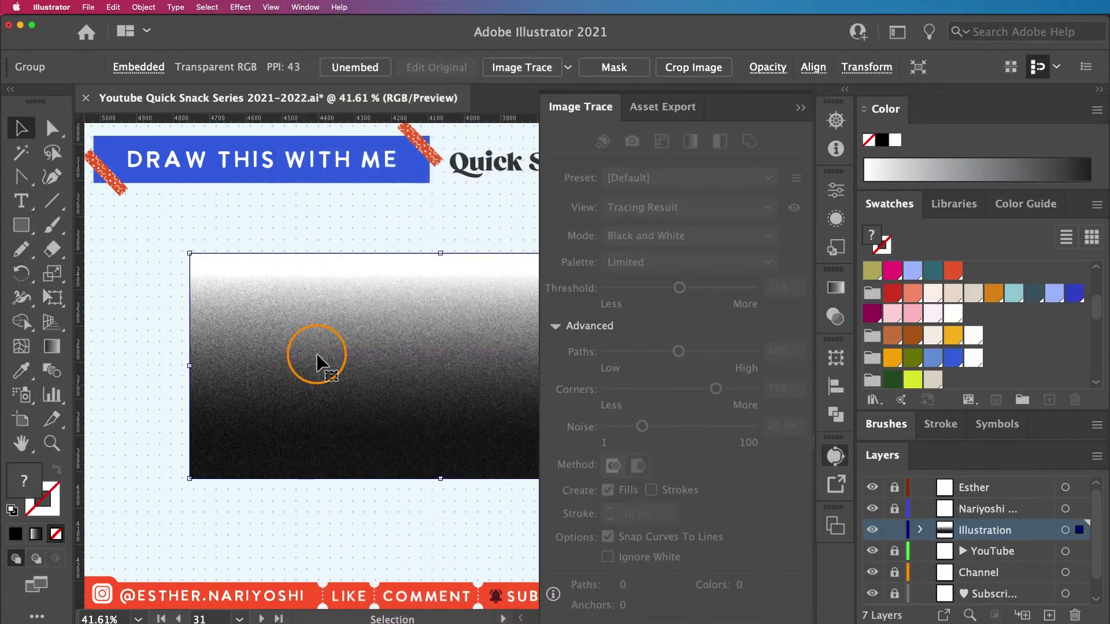
click(435, 516)
click(417, 421)
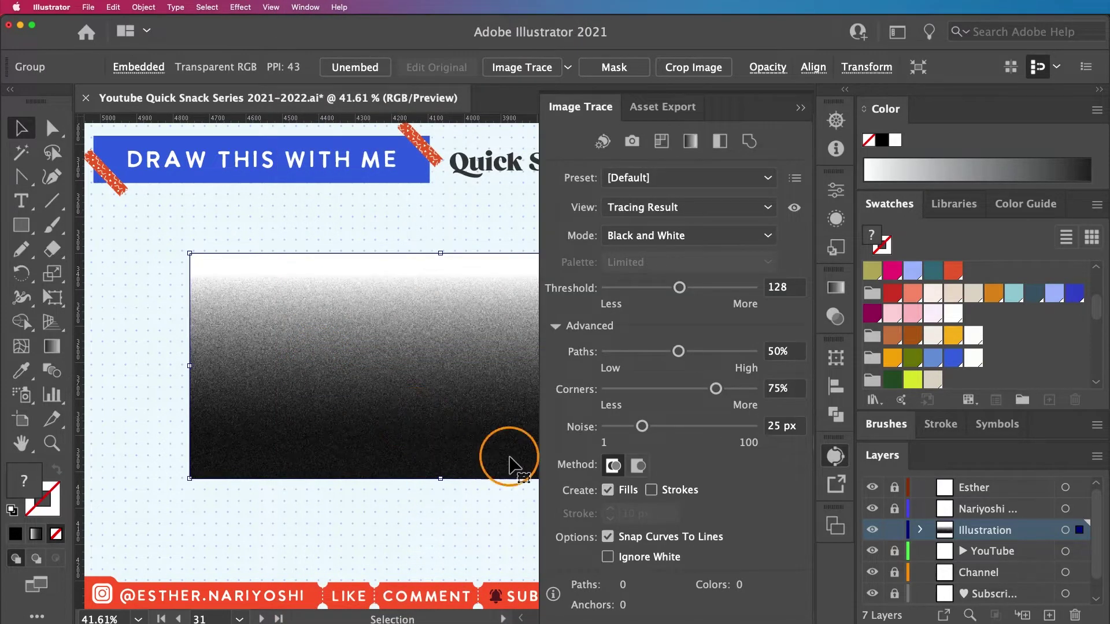
click(413, 545)
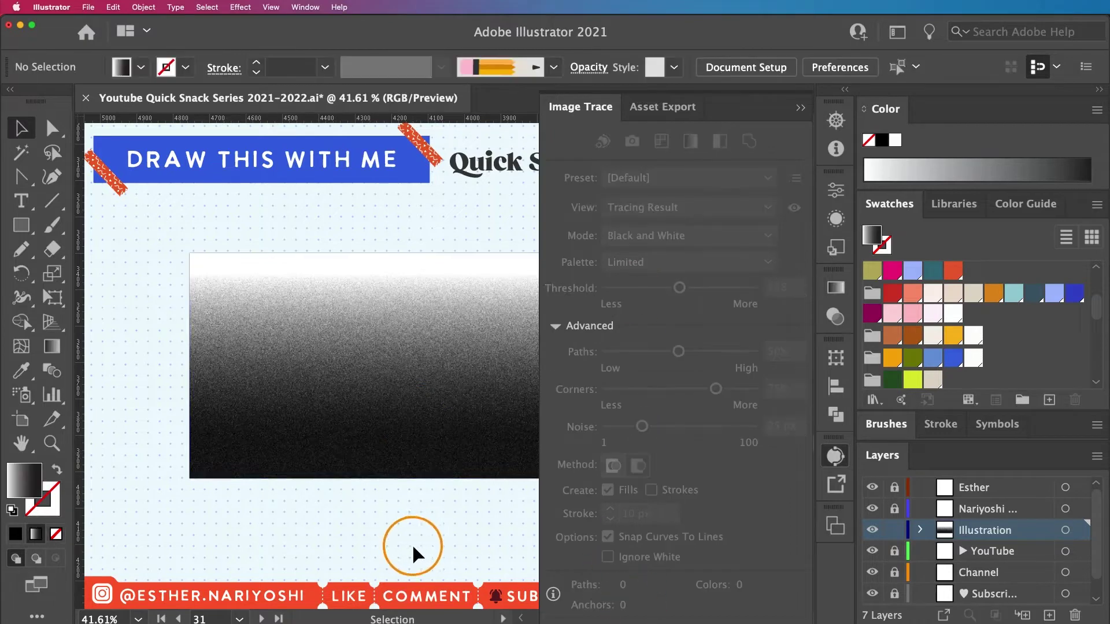
click(444, 351)
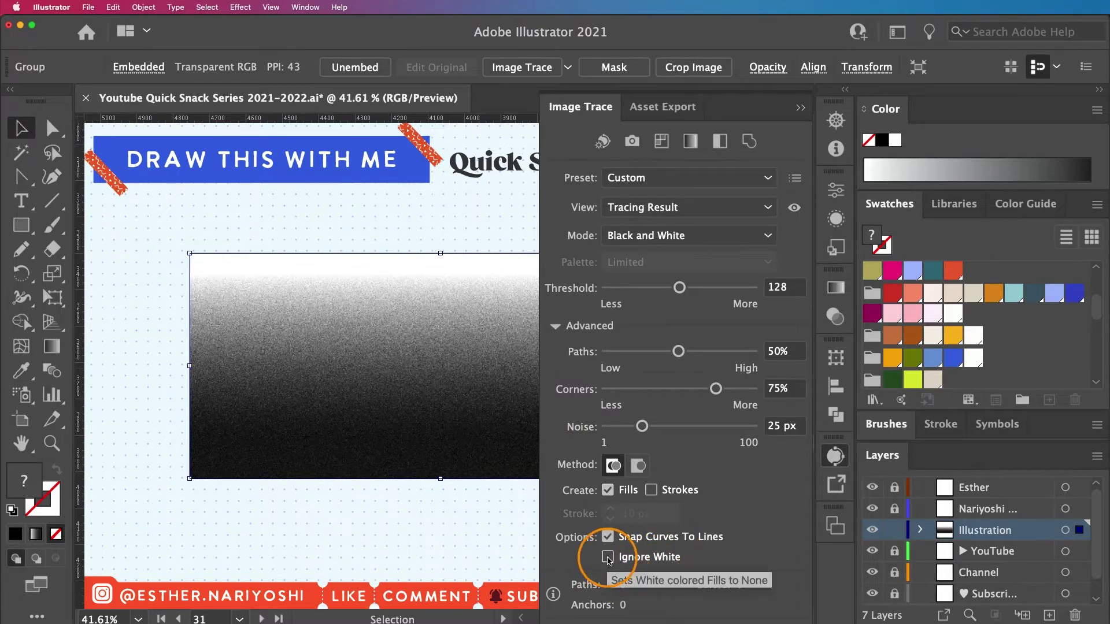
click(607, 558)
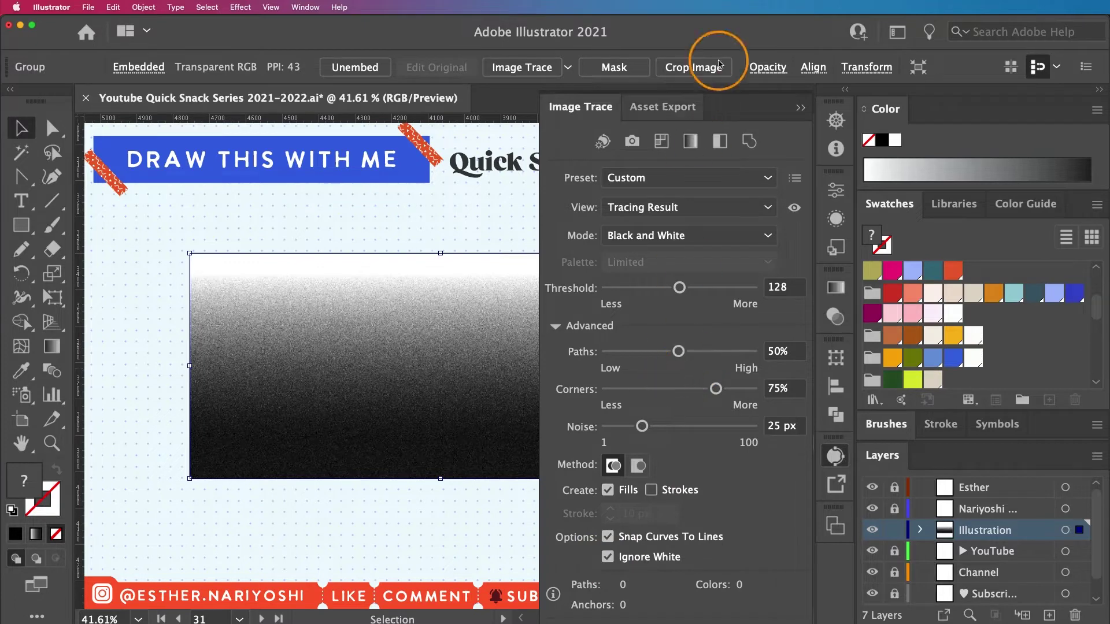
mouse_move(767, 104)
mouse_down()
mouse_move(745, 64)
mouse_move(689, 38)
mouse_move(729, 44)
mouse_move(740, 59)
mouse_up()
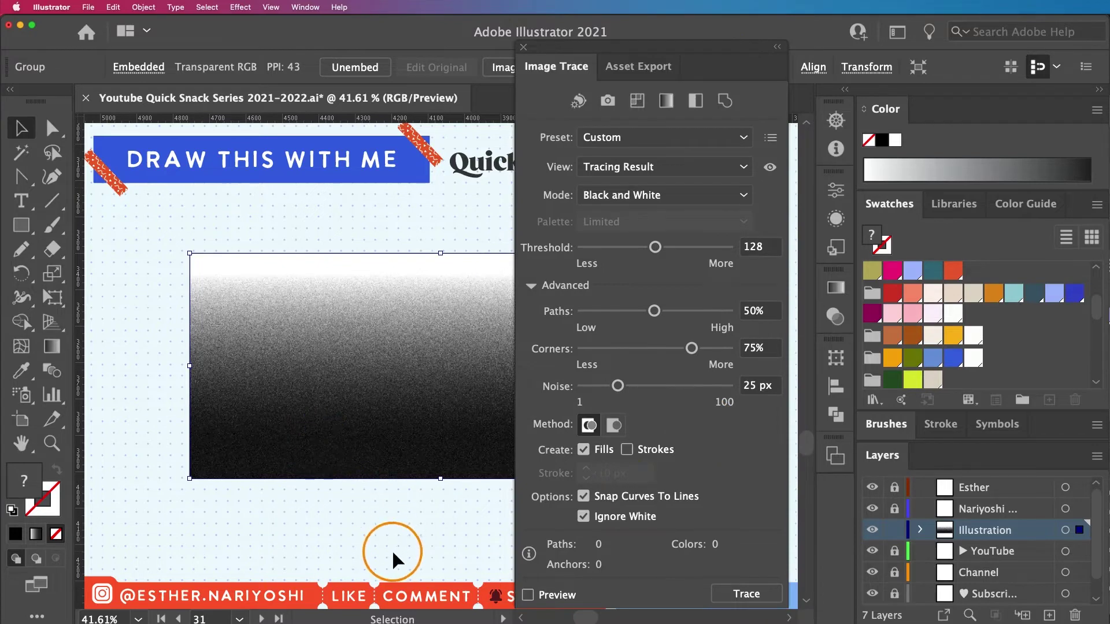
click(528, 595)
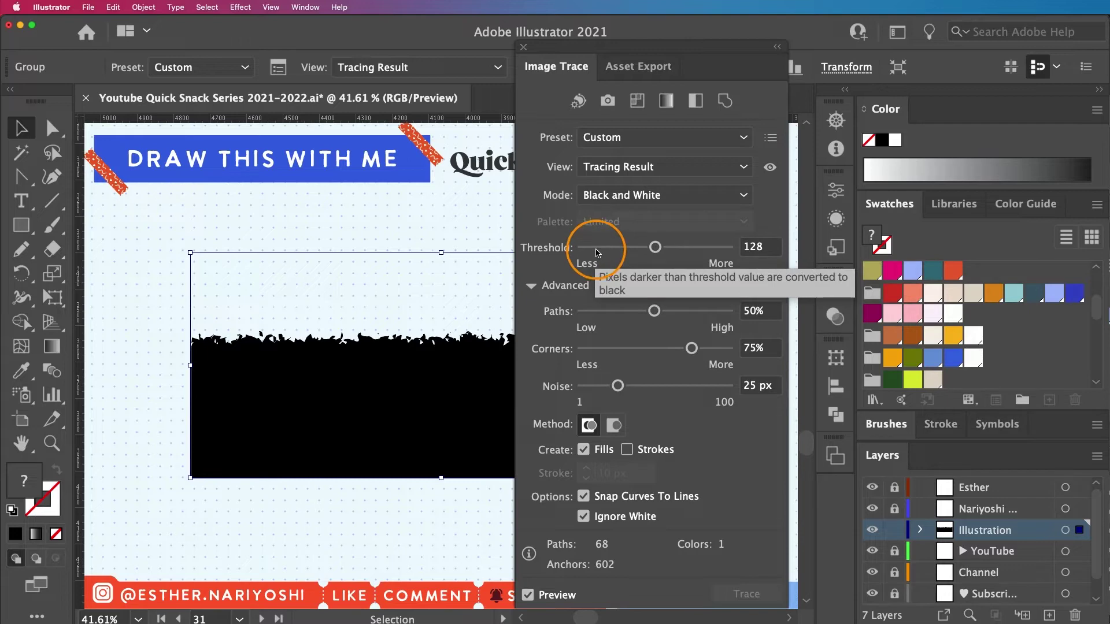
Try Threshold values 25 and 21, restore 128, then set Paths to 89% and Corners to 66%
click(597, 252)
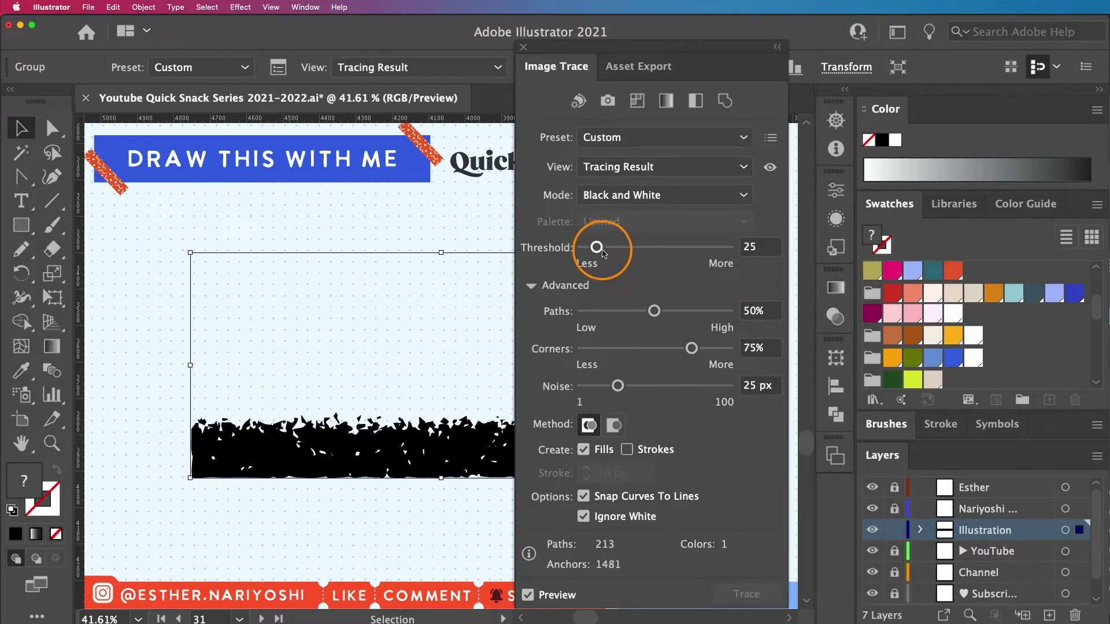
click(594, 251)
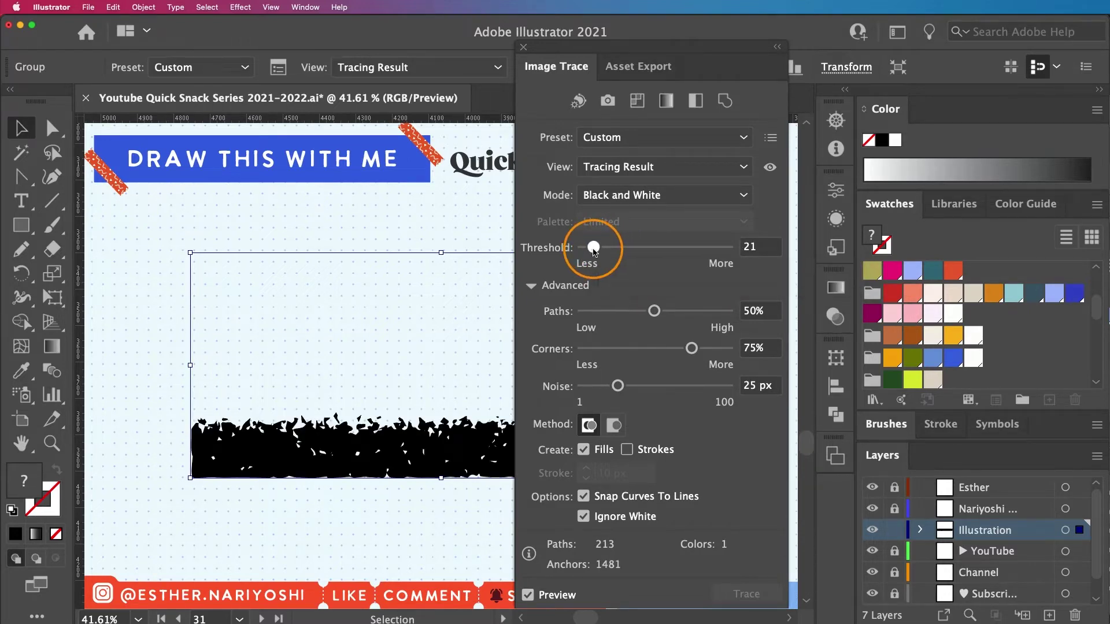
drag(594, 250, 697, 249)
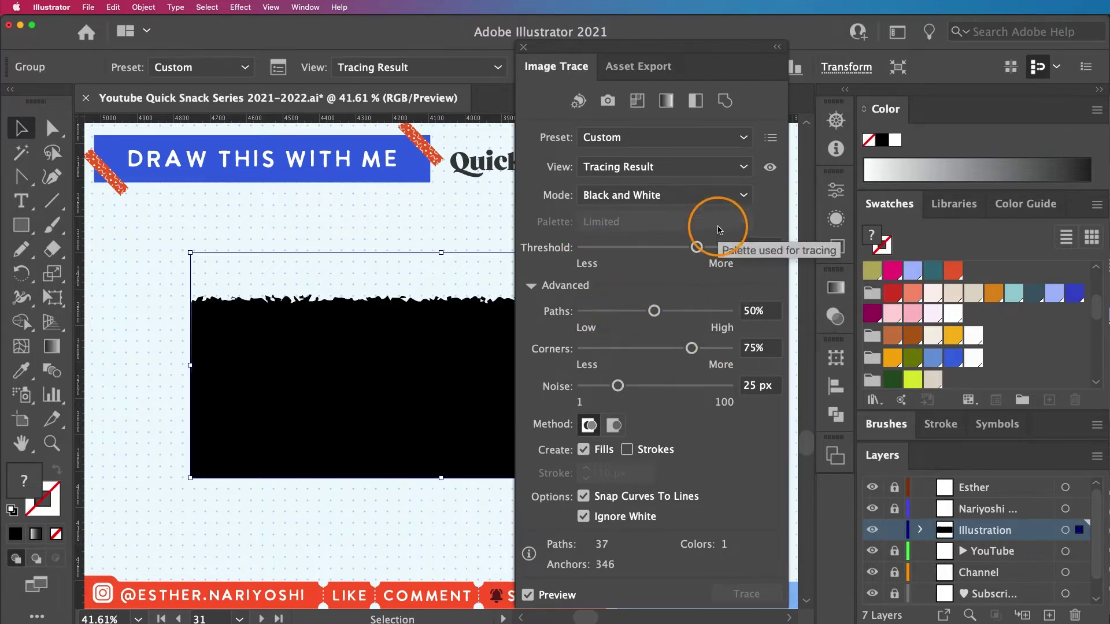
key(super+z)
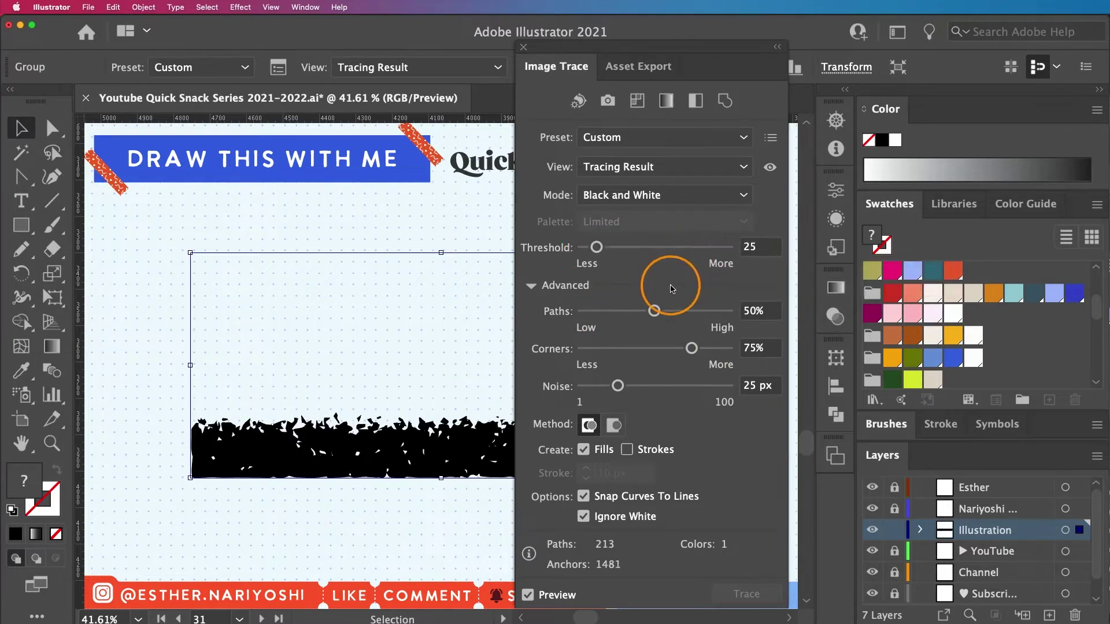
key(super+z)
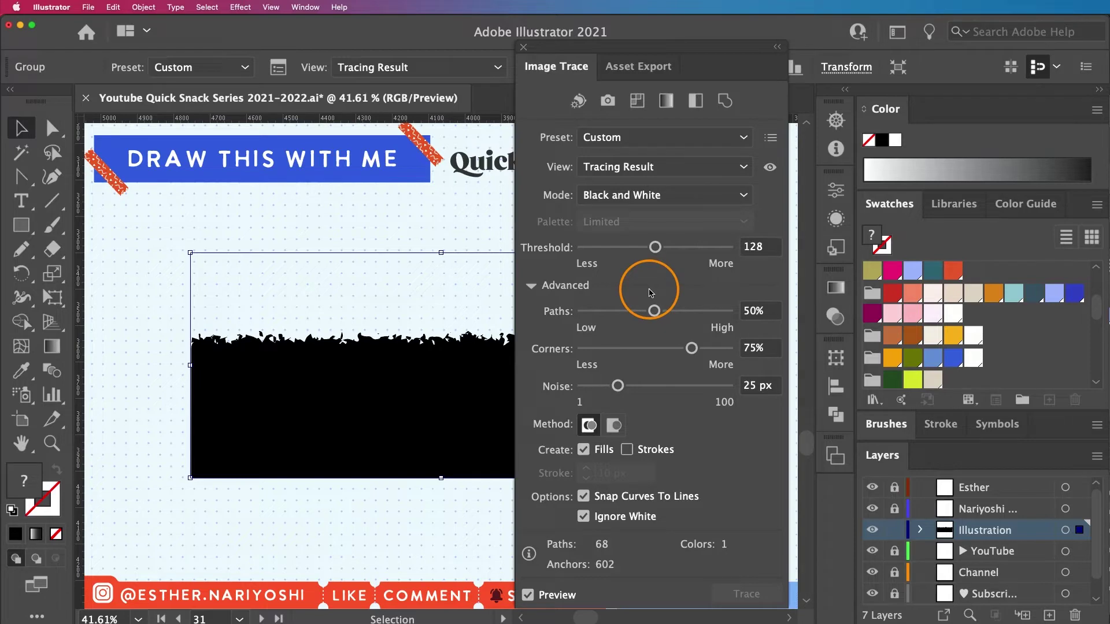
mouse_move(653, 311)
mouse_down()
mouse_move(602, 315)
mouse_move(714, 312)
mouse_up()
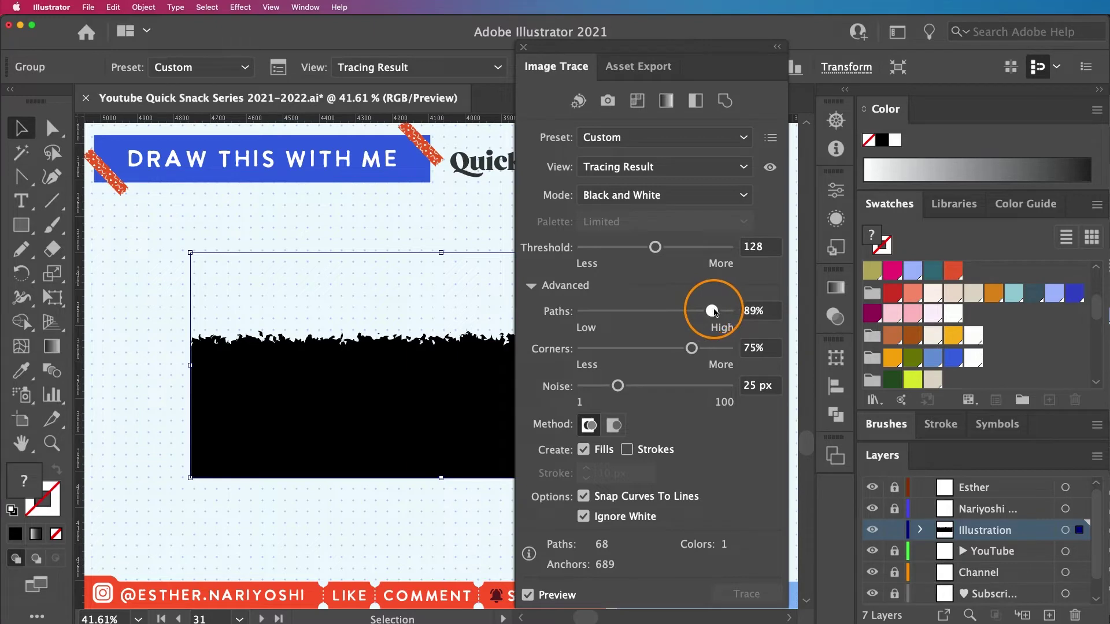
mouse_move(691, 348)
mouse_down()
mouse_move(598, 350)
mouse_move(722, 347)
mouse_move(676, 347)
mouse_up()
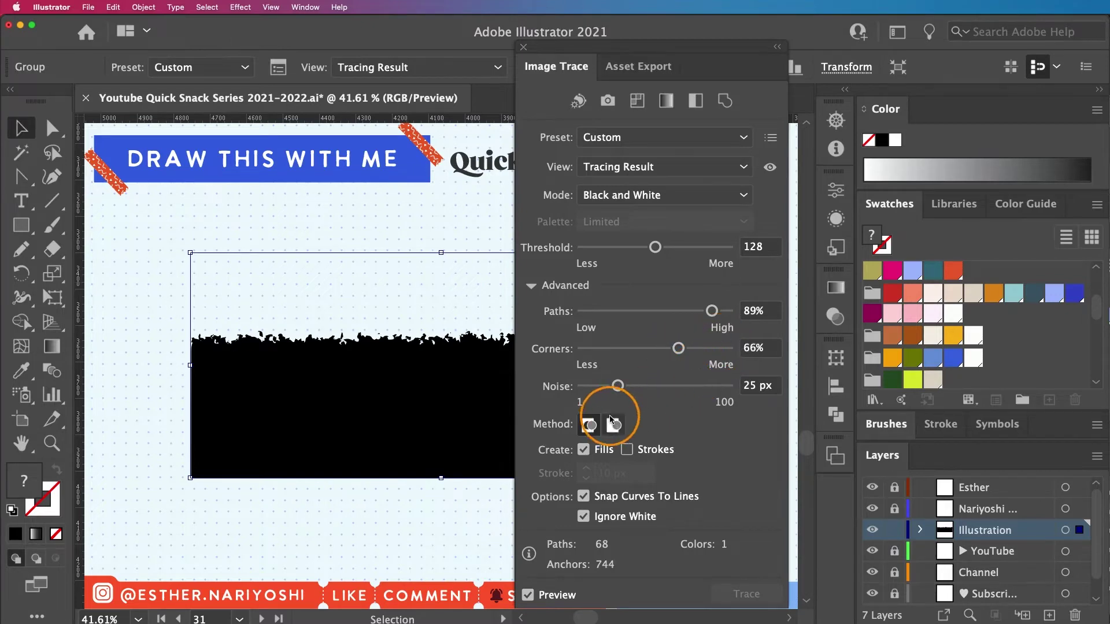
Lower the trace Noise to 2 px and the Threshold to about 26
drag(612, 386, 589, 390)
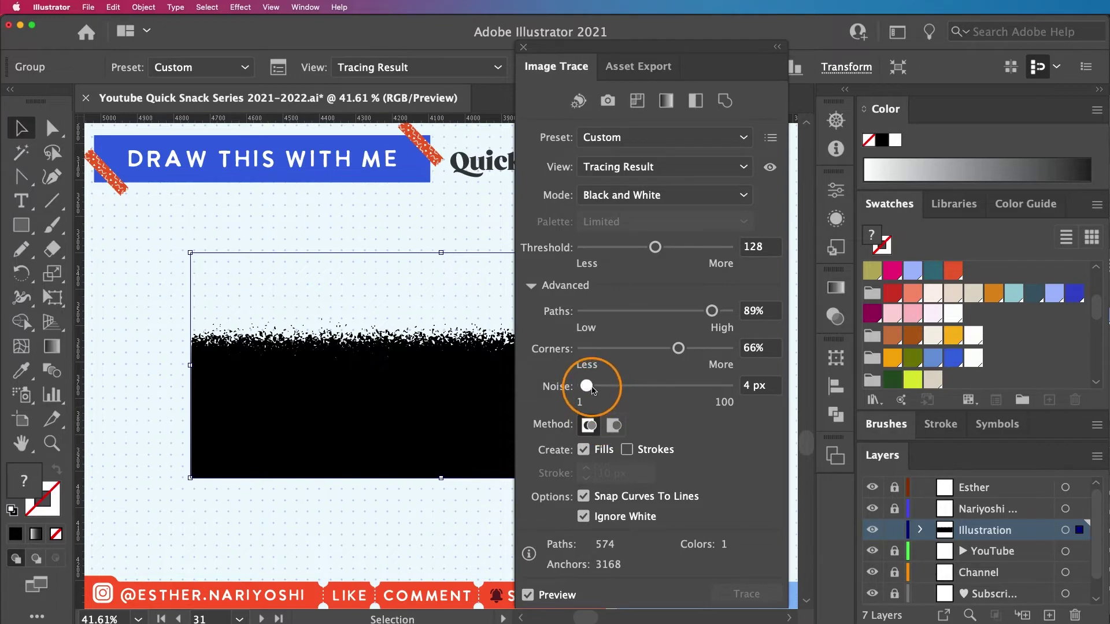
drag(593, 390, 587, 386)
click(635, 248)
drag(634, 248, 590, 252)
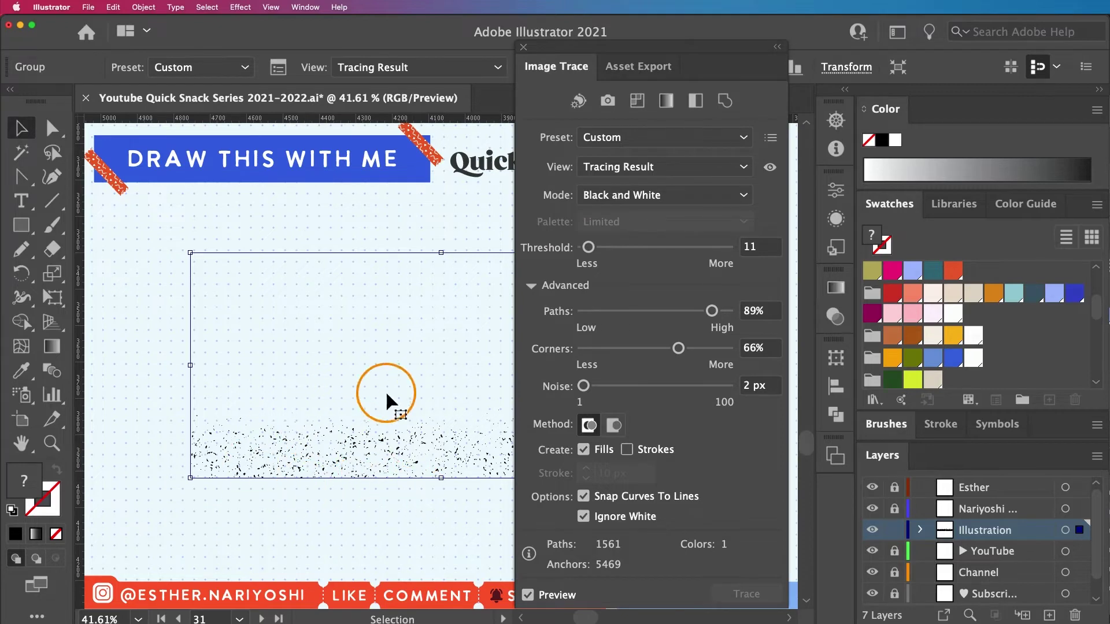
drag(589, 248, 596, 254)
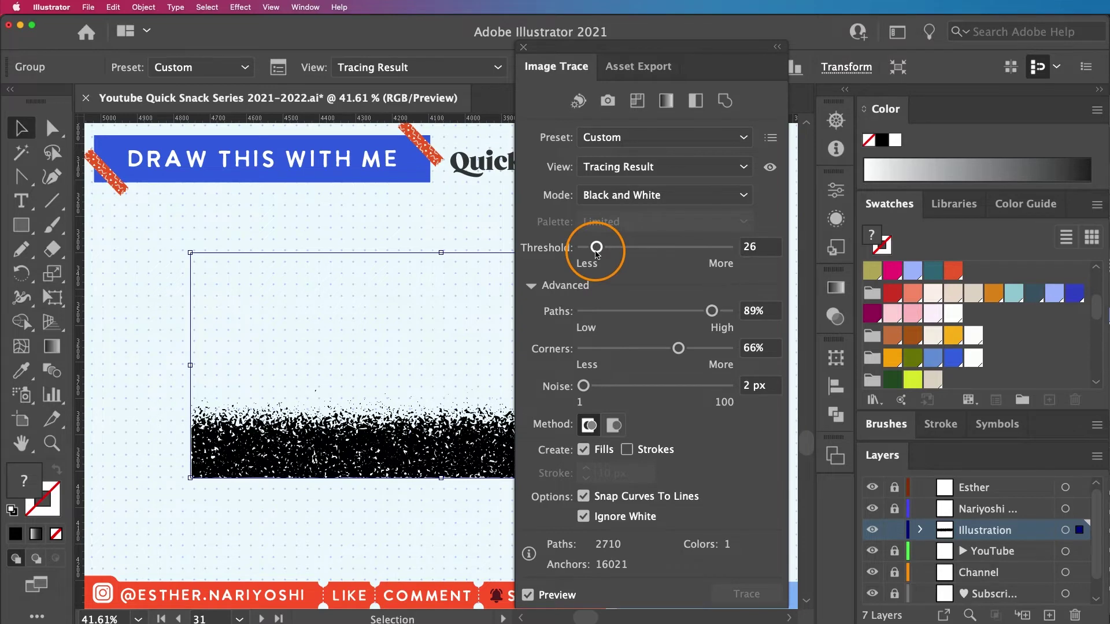
Expand the grain trace into vector paths and close the Image Trace panel
click(471, 541)
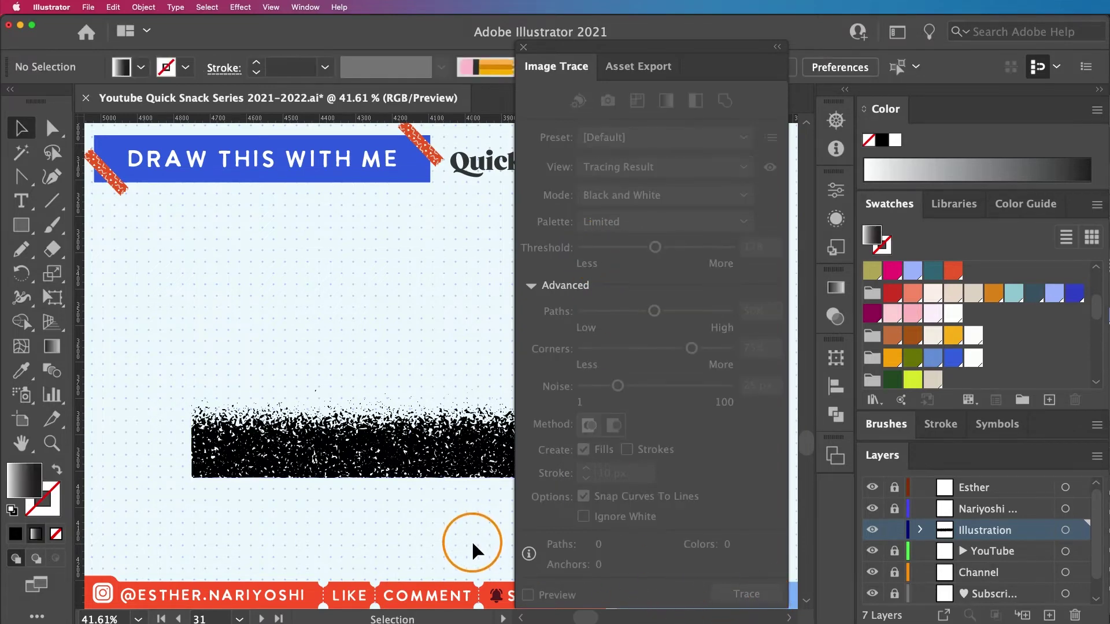
click(460, 448)
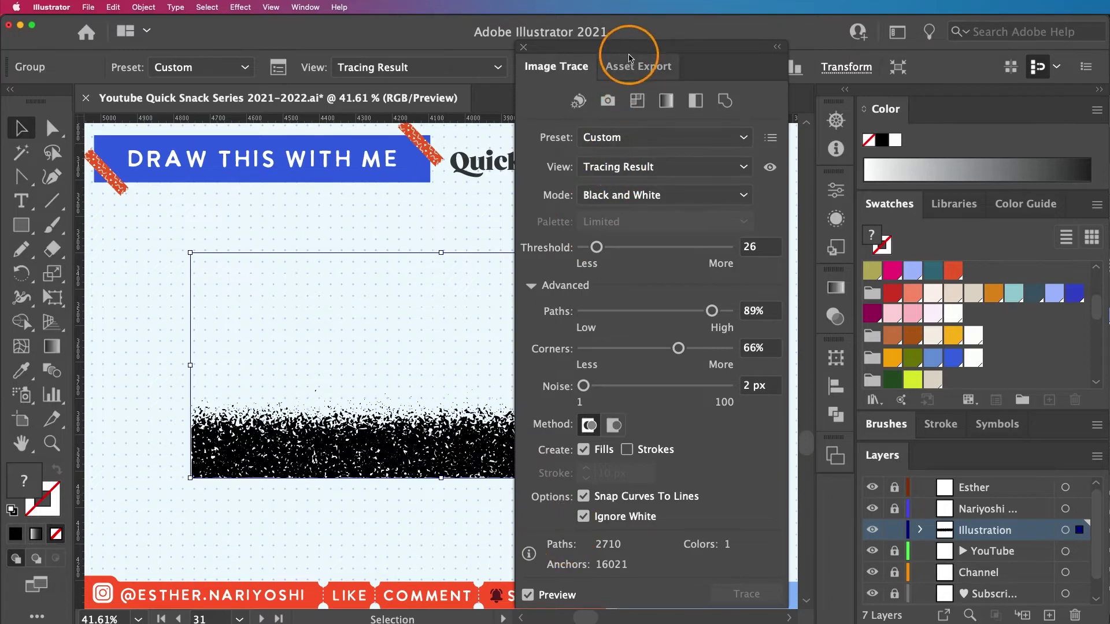
mouse_move(629, 58)
mouse_down()
mouse_move(785, 154)
mouse_move(597, 32)
mouse_move(650, 54)
mouse_move(786, 64)
mouse_up()
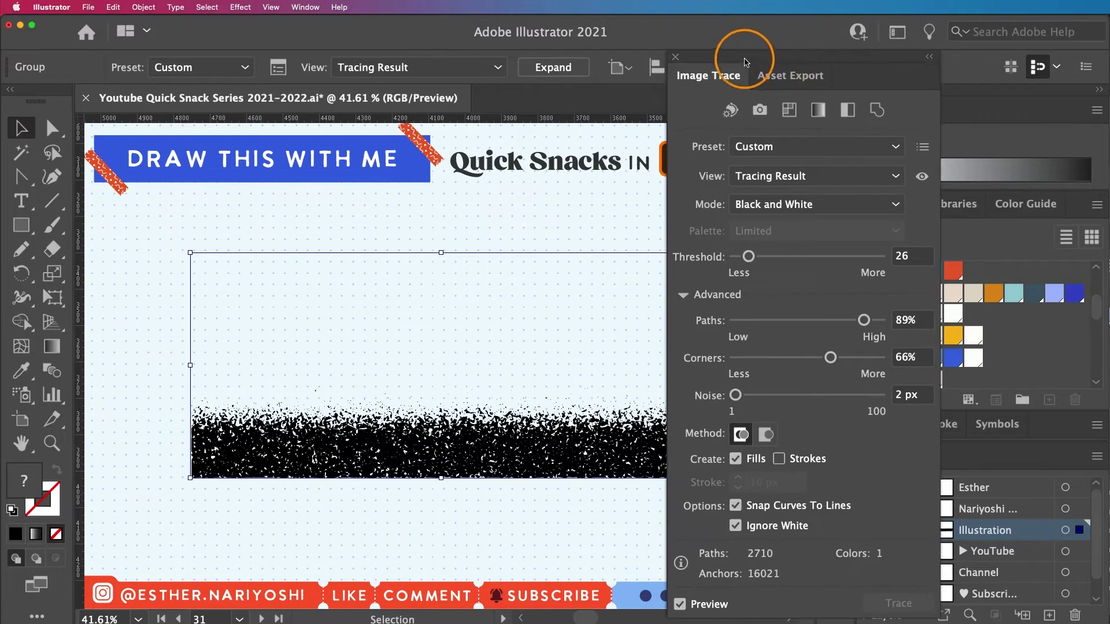
click(562, 71)
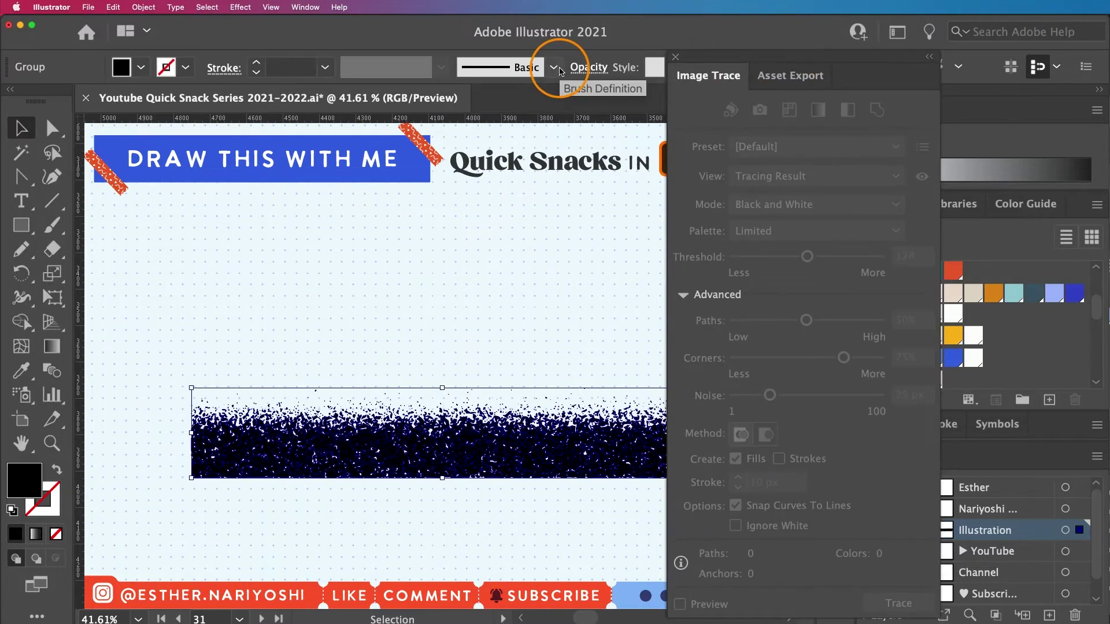
click(675, 59)
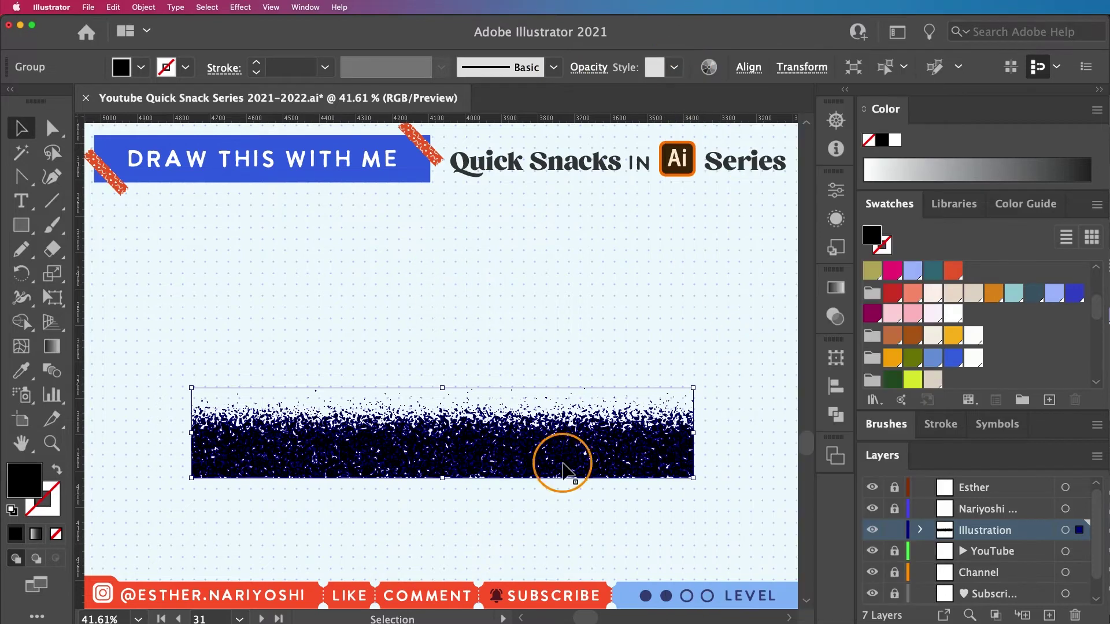
Zoom in on the expanded grain edge to inspect the paths, then zoom back out
click(434, 512)
click(637, 439)
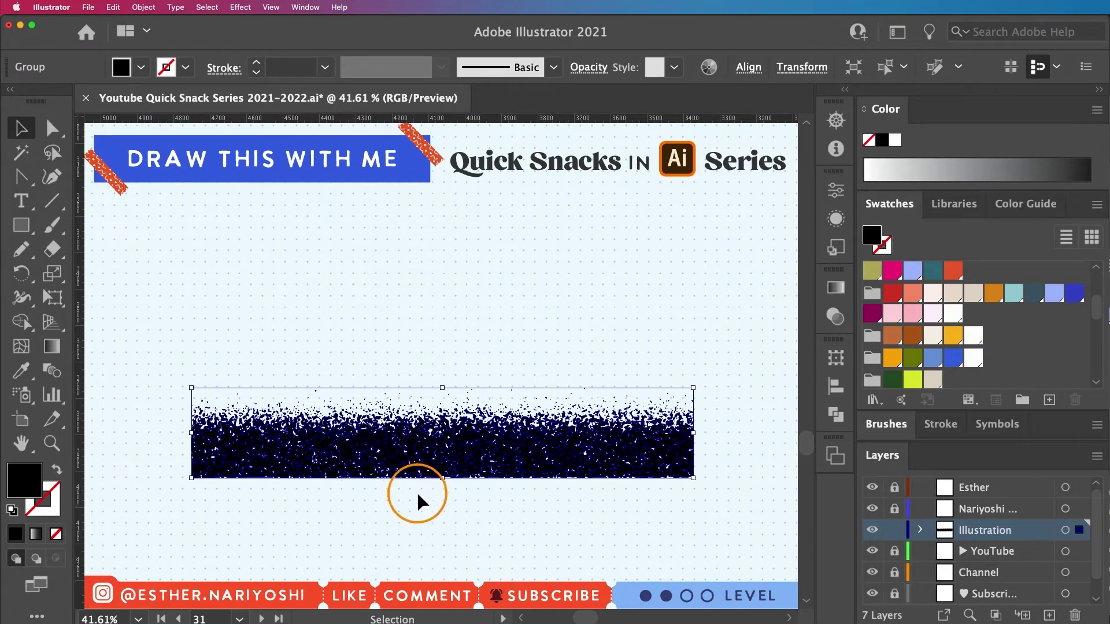
key(super+space)
drag(397, 440, 788, 564)
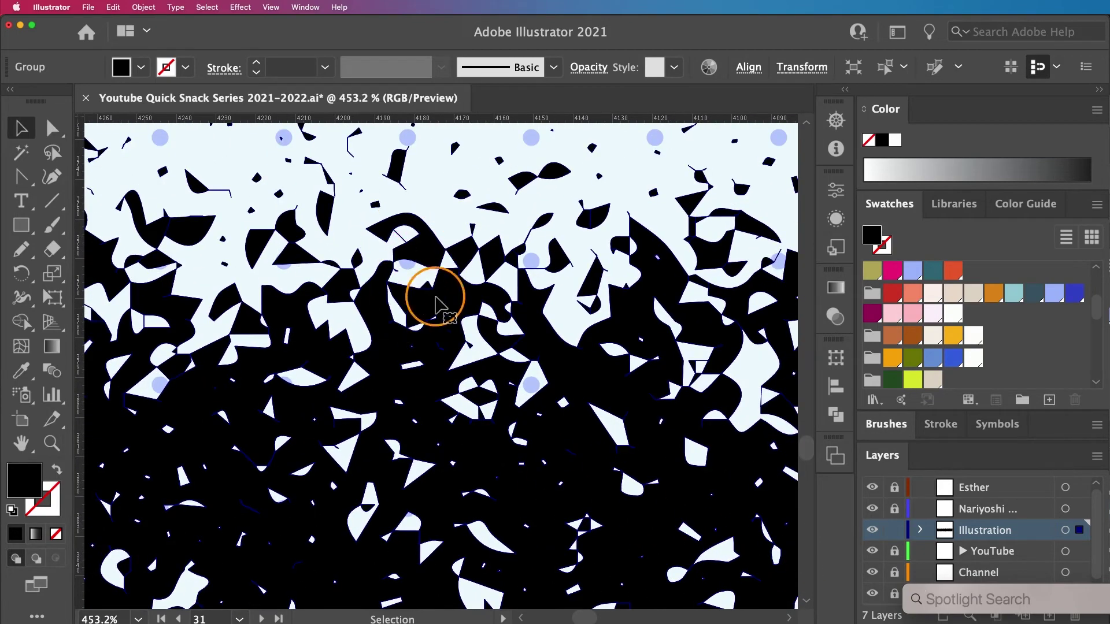
key(Escape)
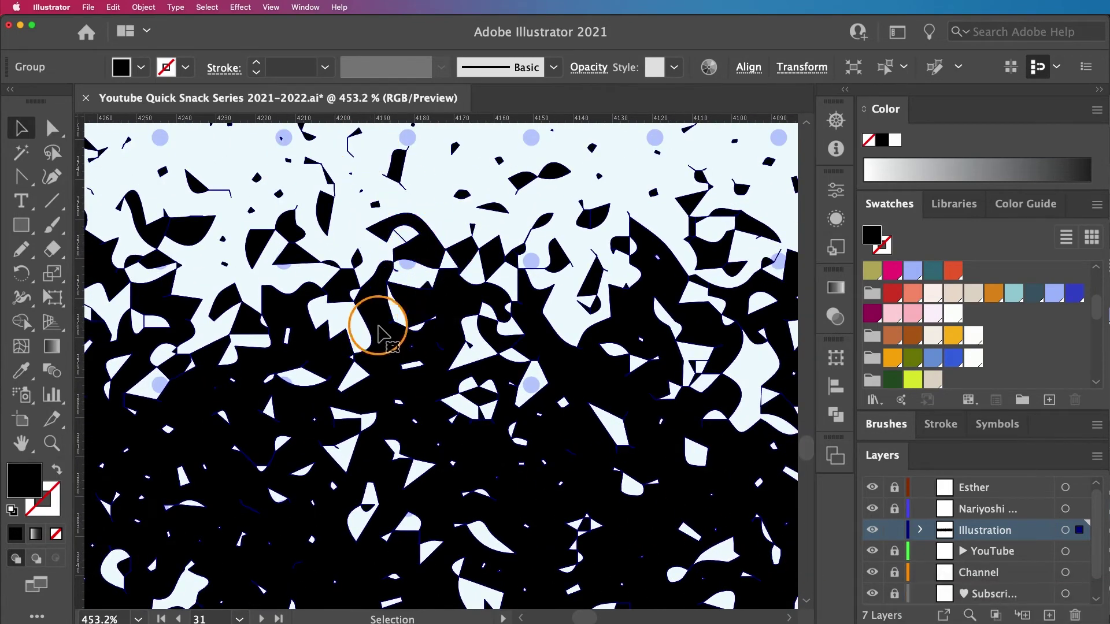
key(super+0)
click(425, 358)
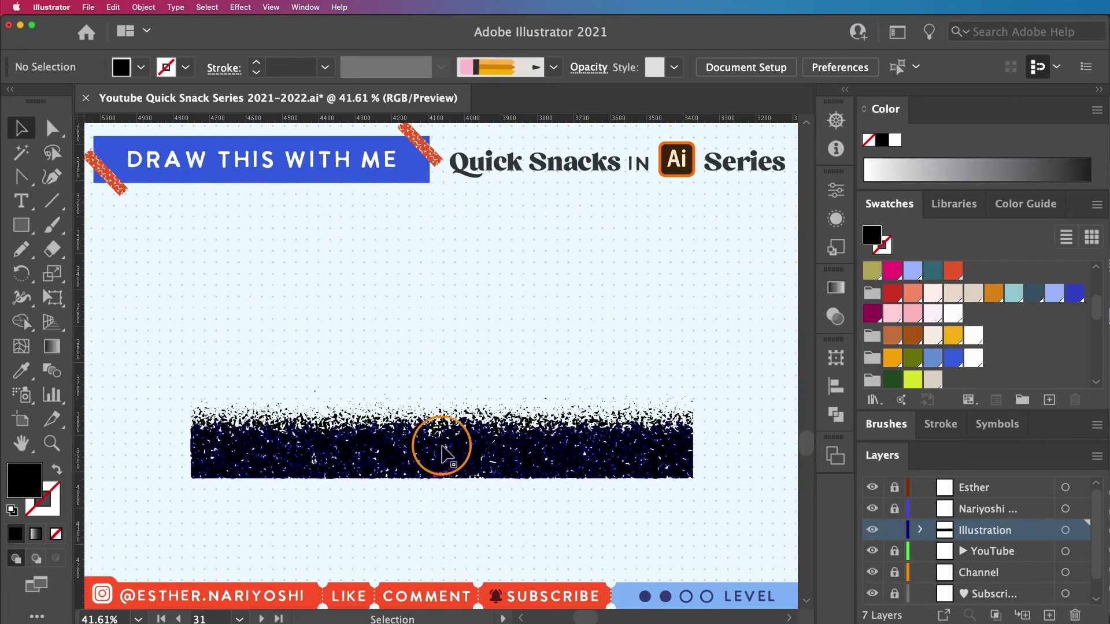
Fill the grain texture group with the salmon swatch, then deselect it
click(426, 439)
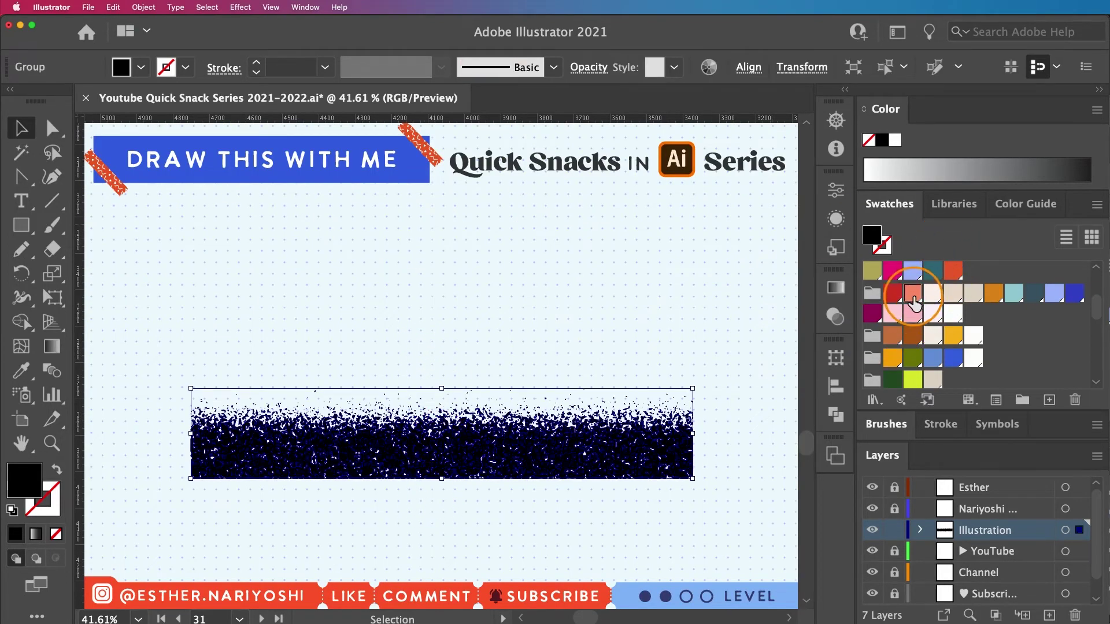
click(912, 293)
click(695, 437)
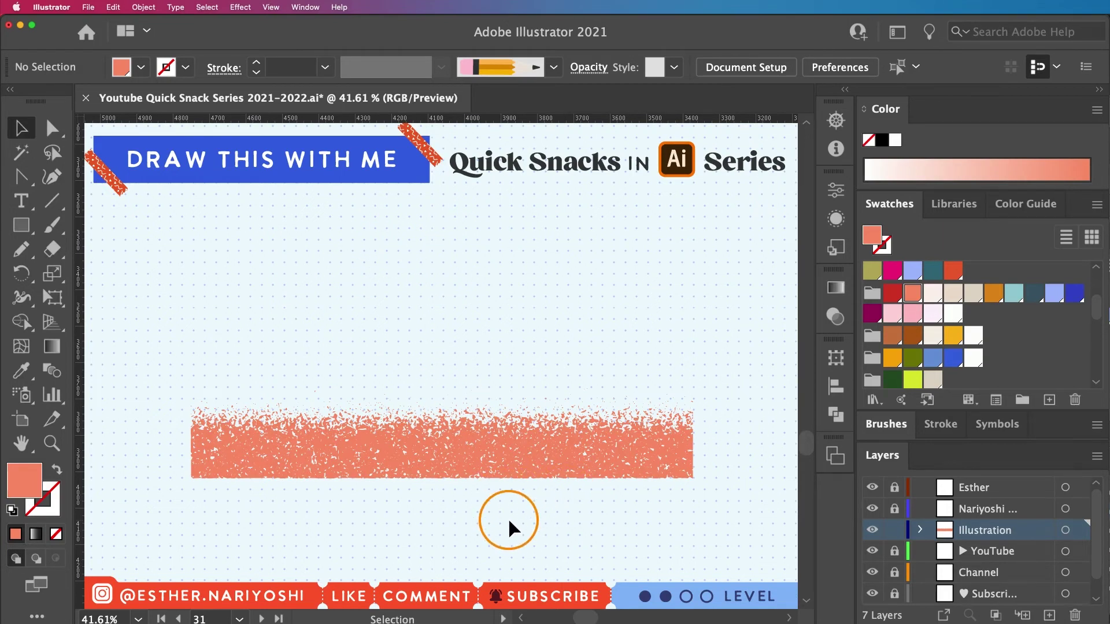
Draw a hollow rectangle over the grain texture and lower its top edge with Free Transform
key(m)
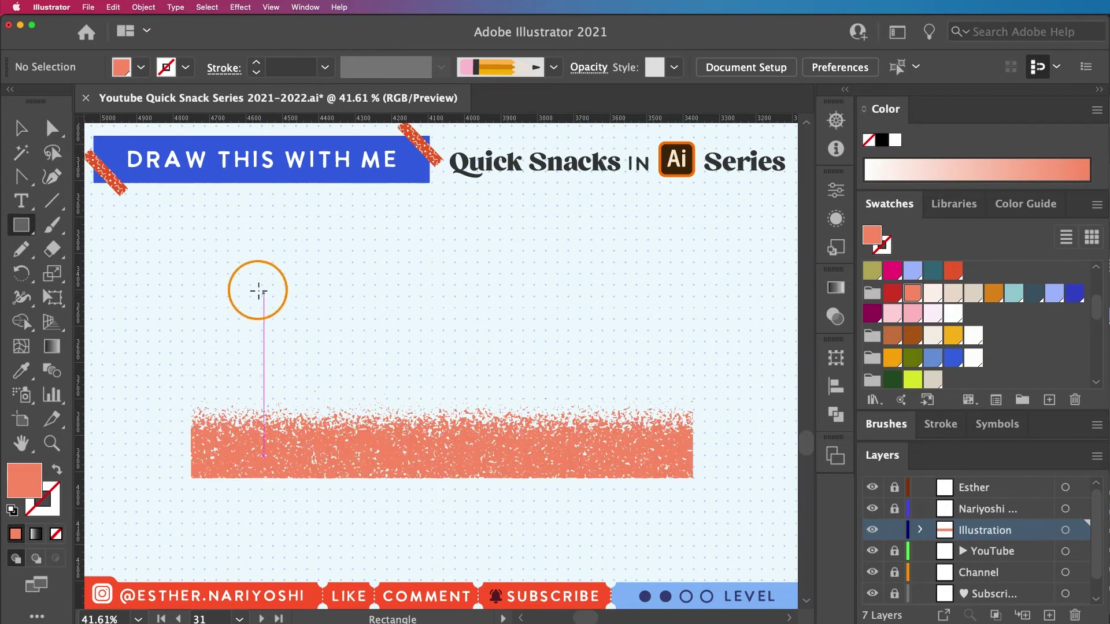
mouse_move(240, 296)
mouse_down()
mouse_move(341, 393)
mouse_move(649, 453)
mouse_move(622, 469)
mouse_up()
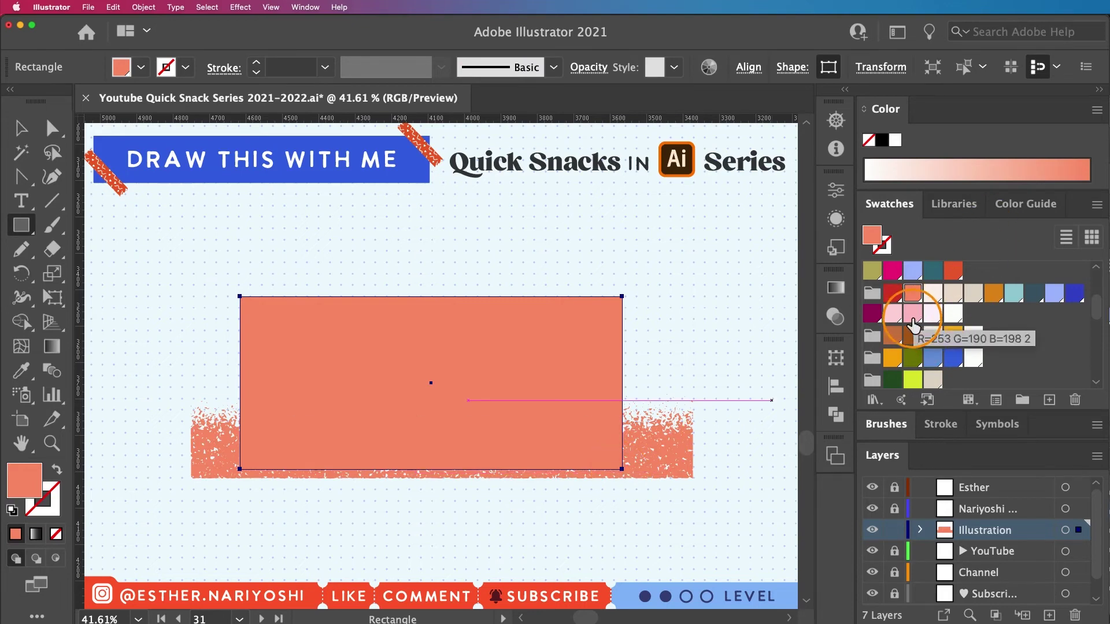
scroll(913, 324, up, 10)
key(shift+x)
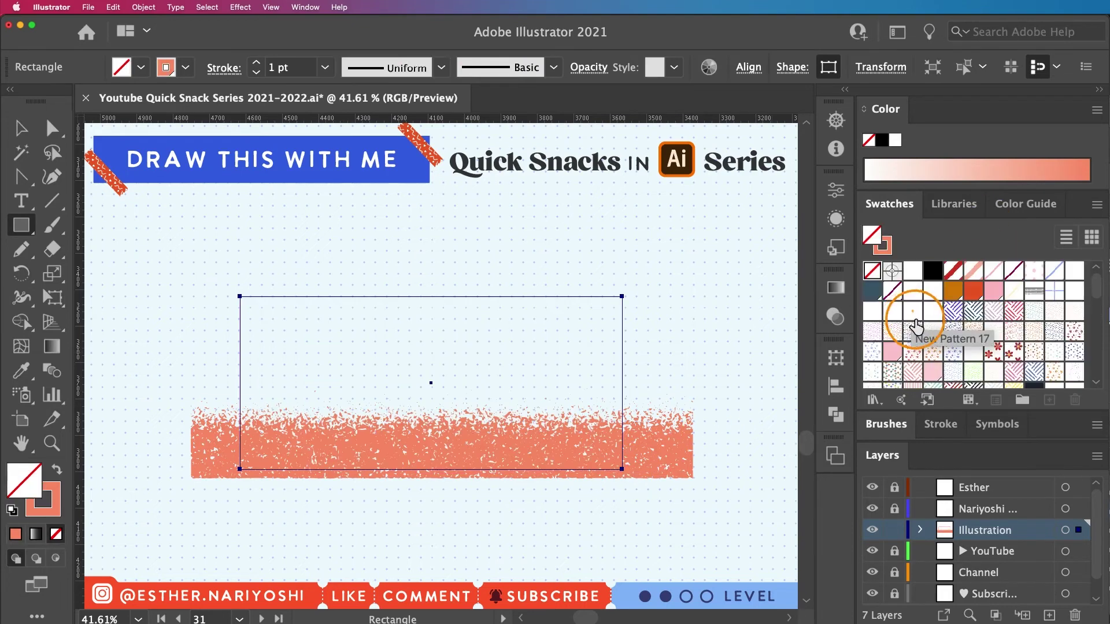
key(v)
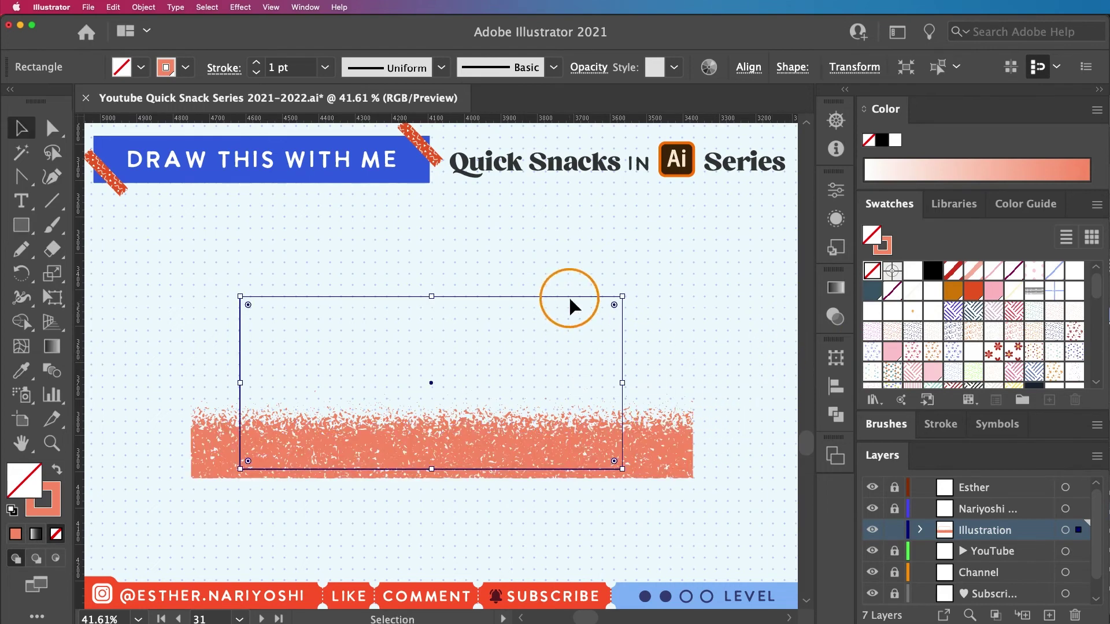
drag(572, 297, 581, 301)
key(e)
drag(436, 293, 438, 374)
Select the rectangle and texture together and make a clipping mask with Cmd+7
key(v)
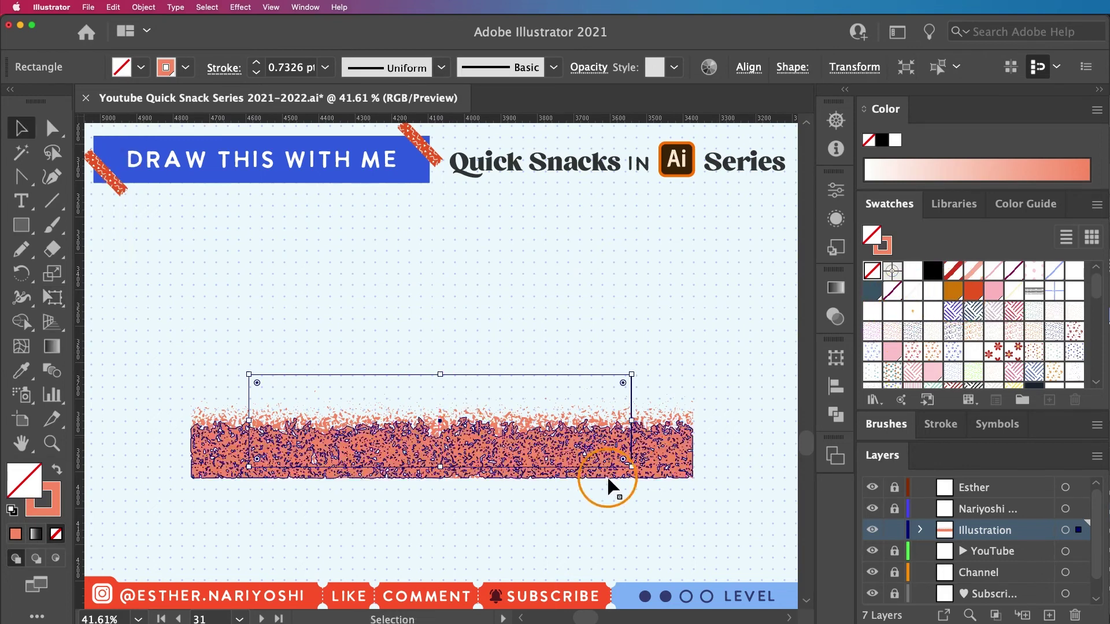
click(709, 517)
drag(731, 521, 160, 350)
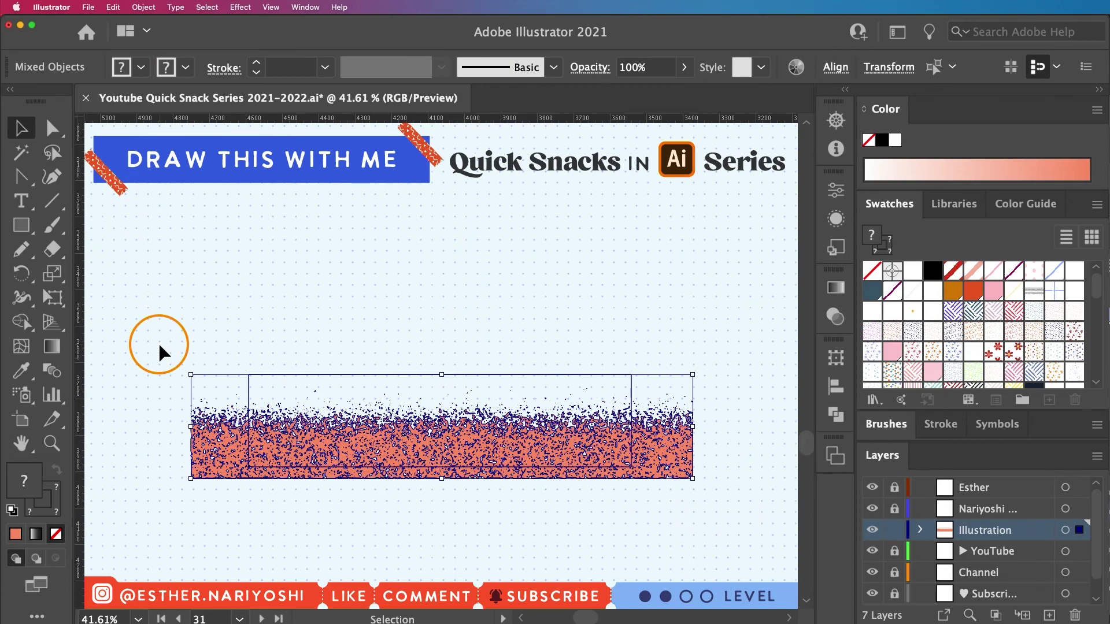
key(super+7)
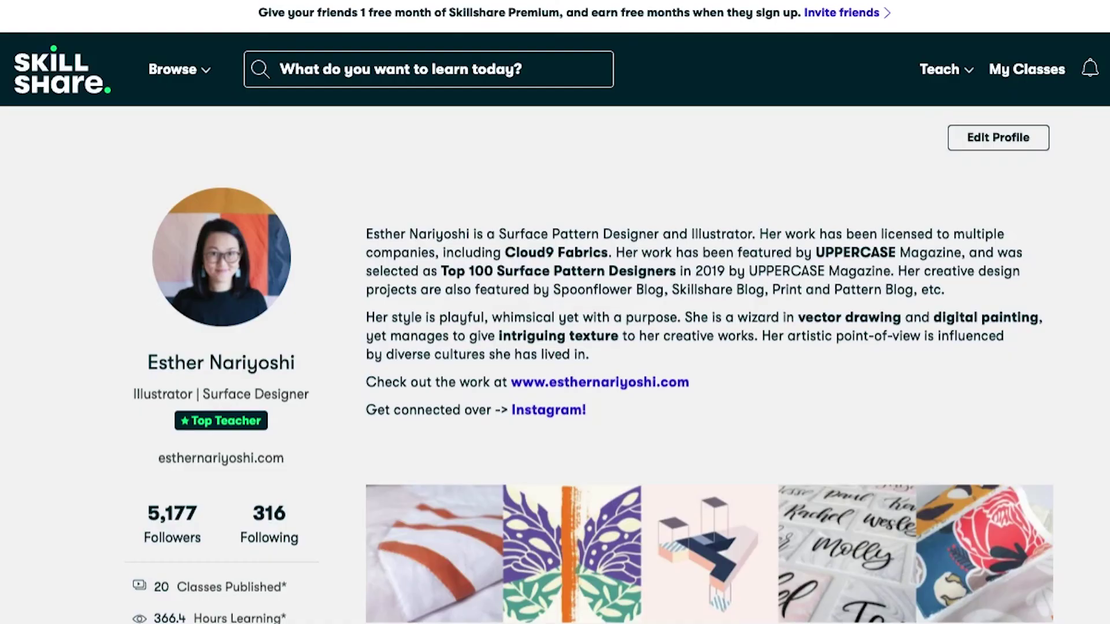
Scroll the teacher profile past the Illustrator classes down to the iPad Illustration section
scroll(555, 347, down, 9)
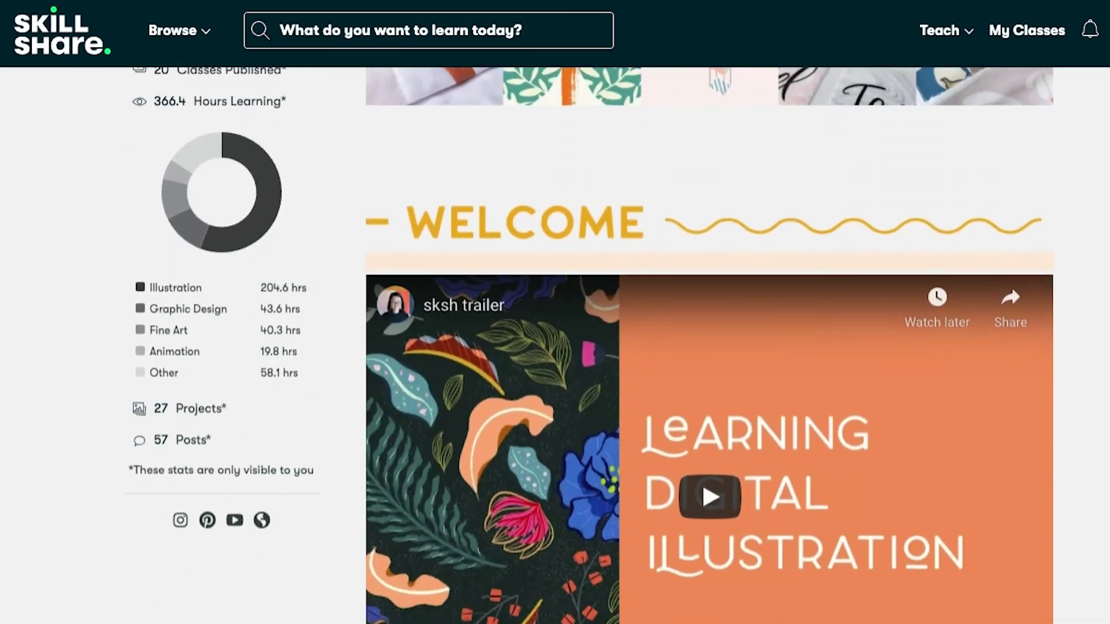
scroll(487, 392, down, 10)
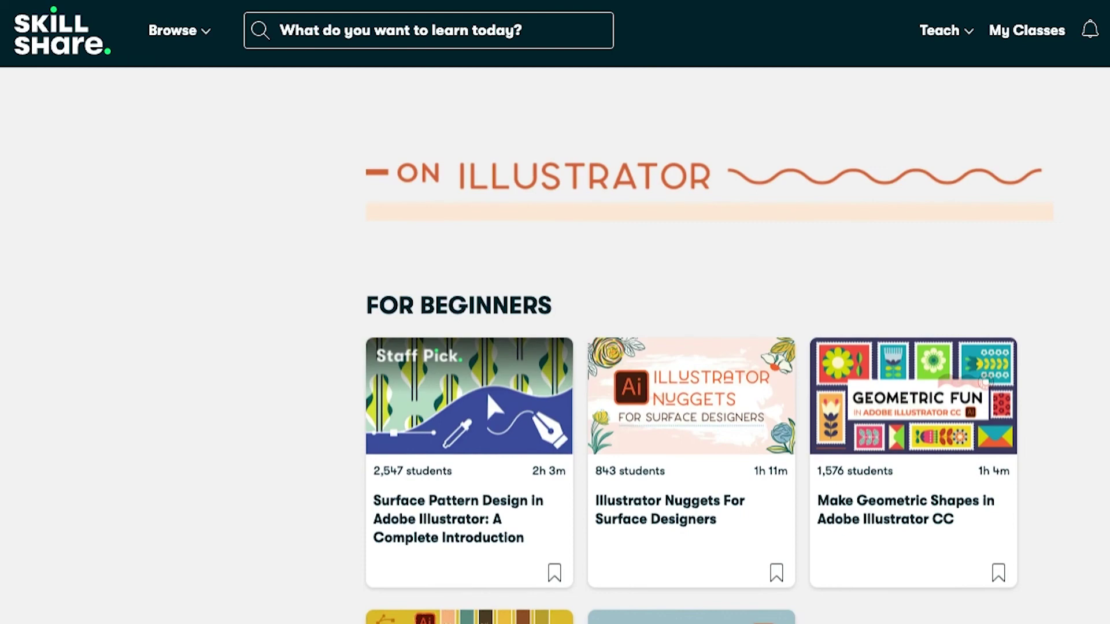
scroll(554, 347, down, 7)
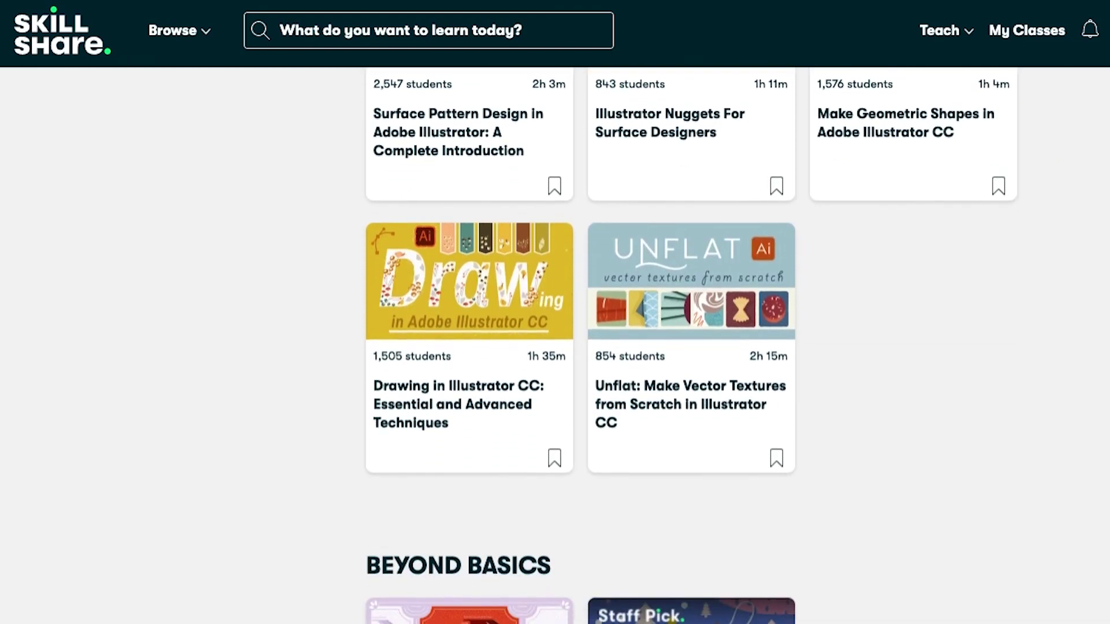
scroll(555, 346, down, 11)
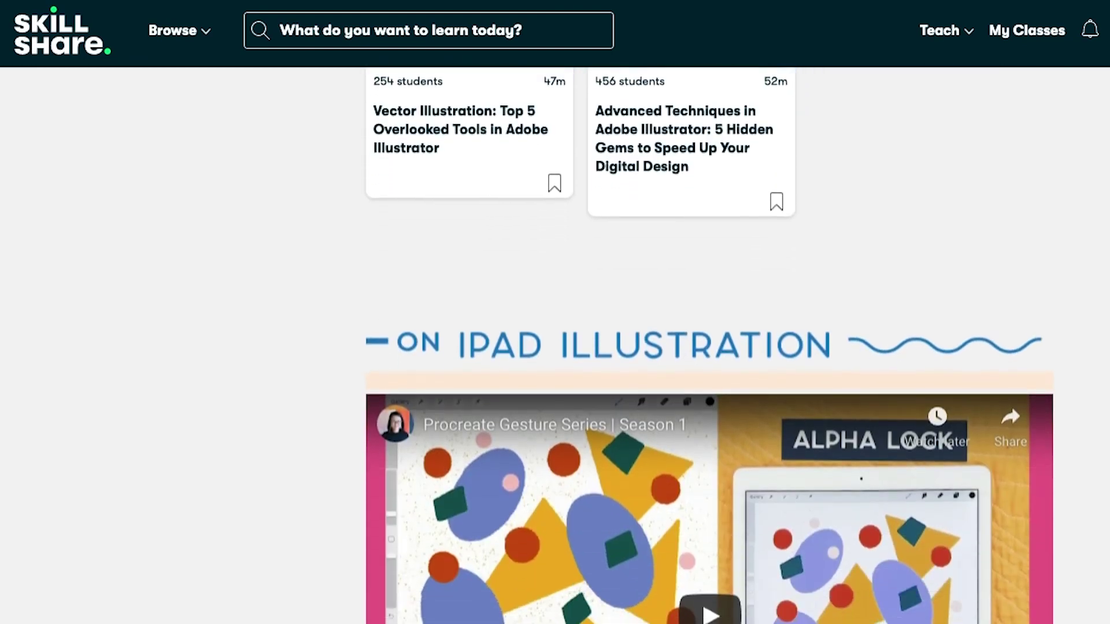